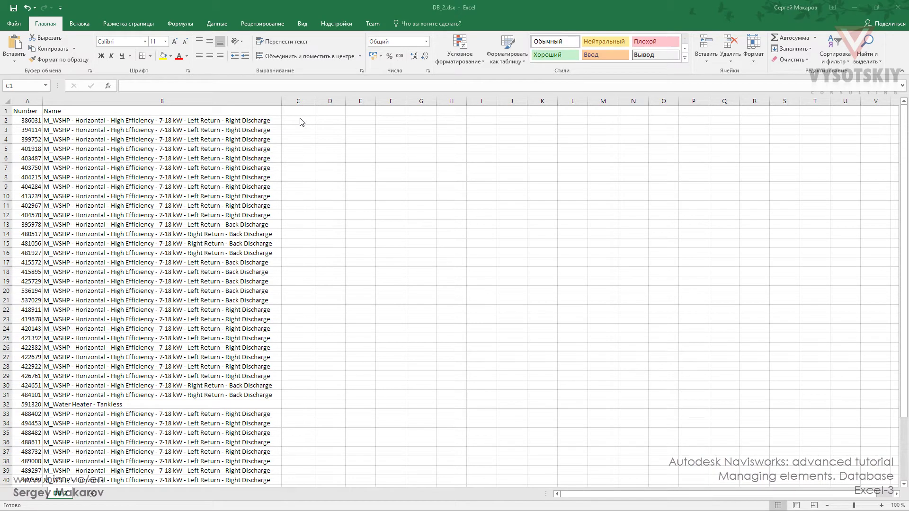
key("shift+Right")
key("ctrl+shift+Down")
key("F2")
left_click(317, 129)
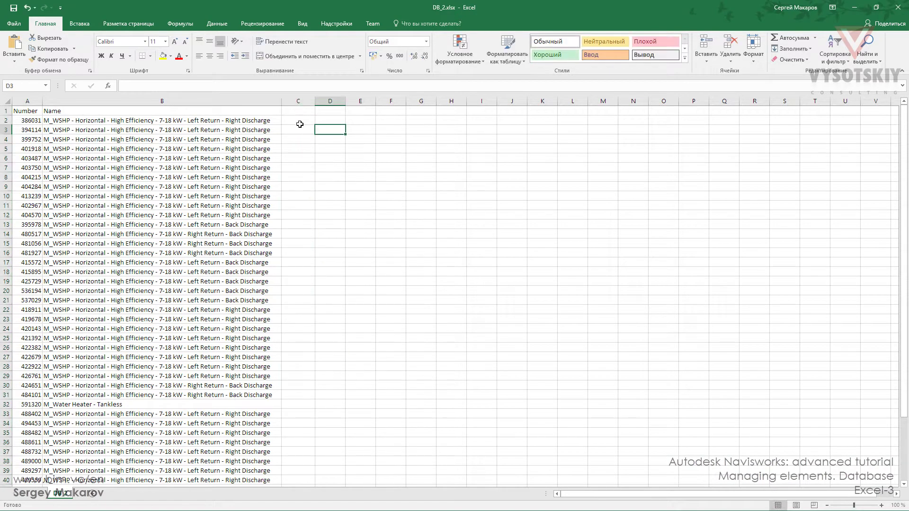
- Add a column header "Campacity" in C1 and fill C2 through C31 with 100
left_click(295, 112)
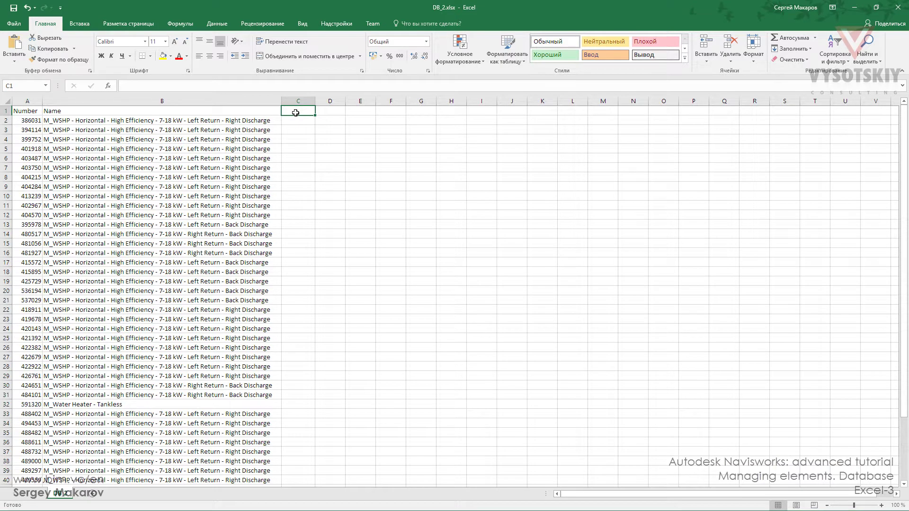
type("C")
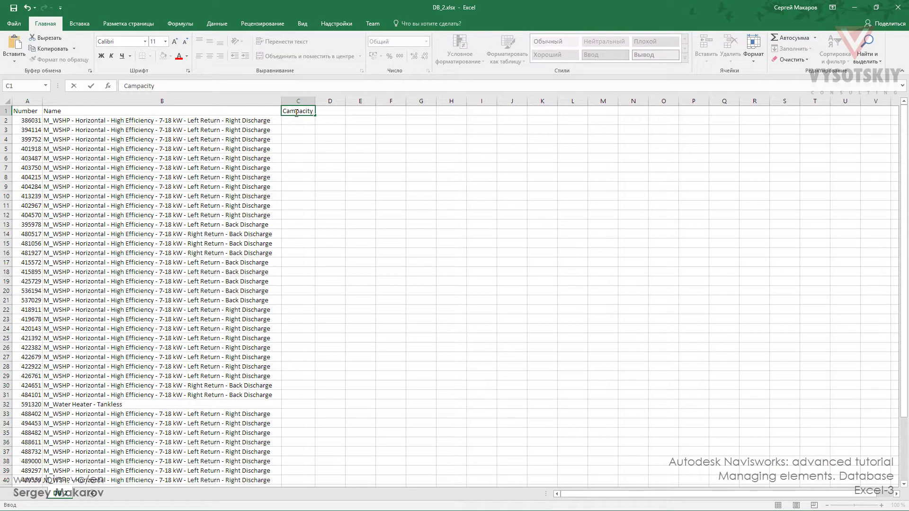
type("ampacity")
key("Return")
type("100")
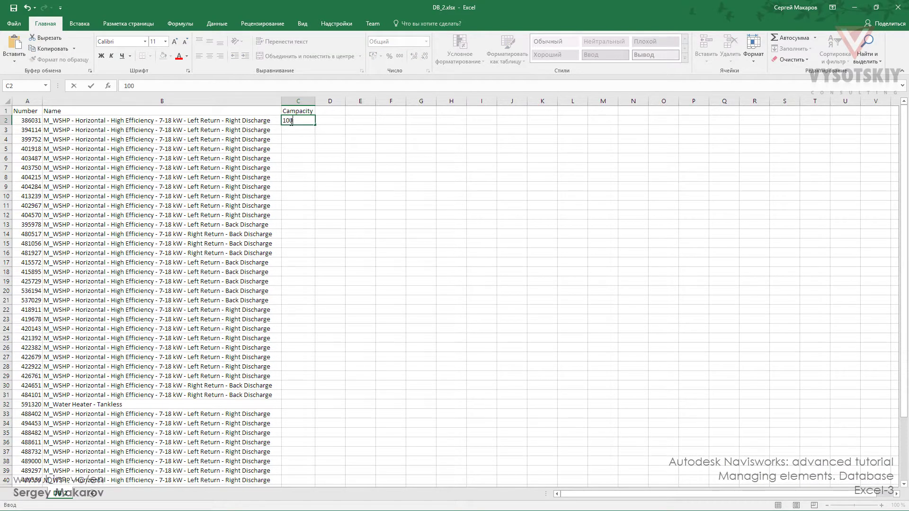
key("Return")
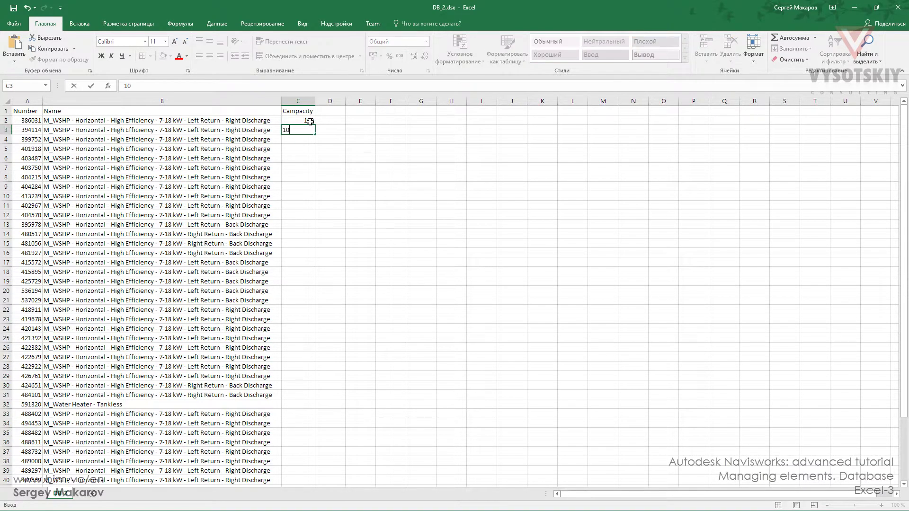
left_click(309, 122)
left_click_drag(315, 126, 314, 399)
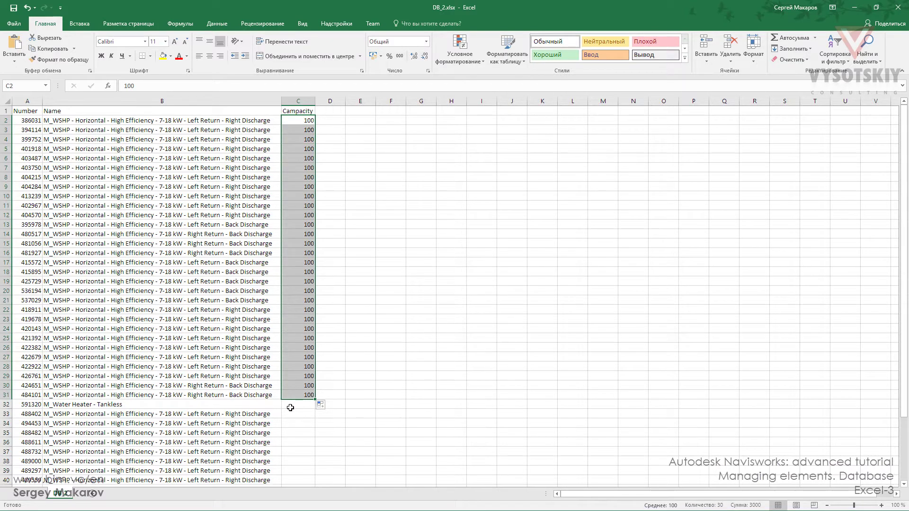
- Fill the Campacity column with 200 from C32 down to the last data row
left_click(291, 406)
type("200")
key("Return")
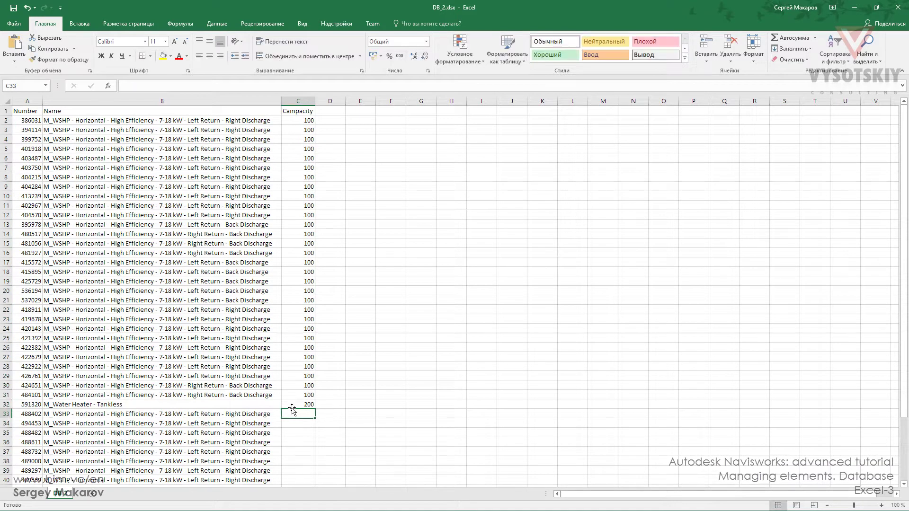
type("200")
key("Return")
key("Up")
left_click_drag(309, 405, 309, 415)
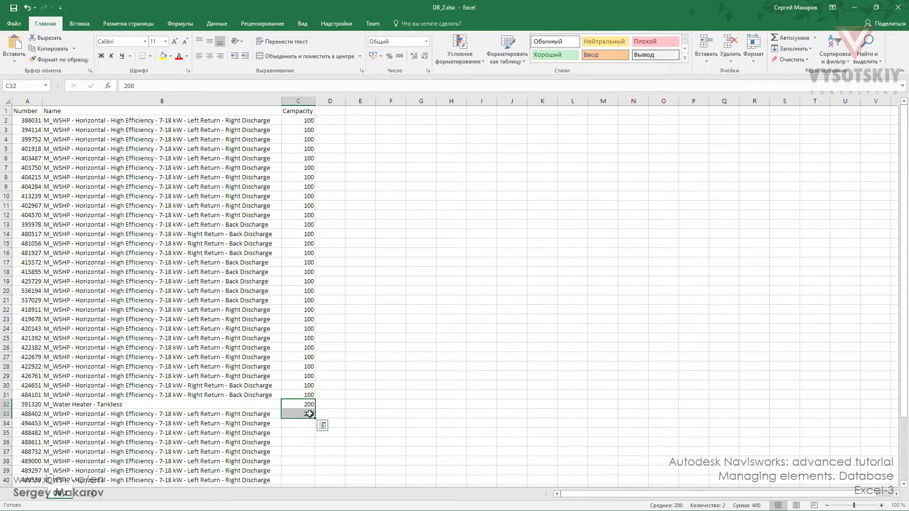
scroll(322, 421, "down", 4)
left_click_drag(318, 306, 297, 417)
scroll(343, 266, "up", 4)
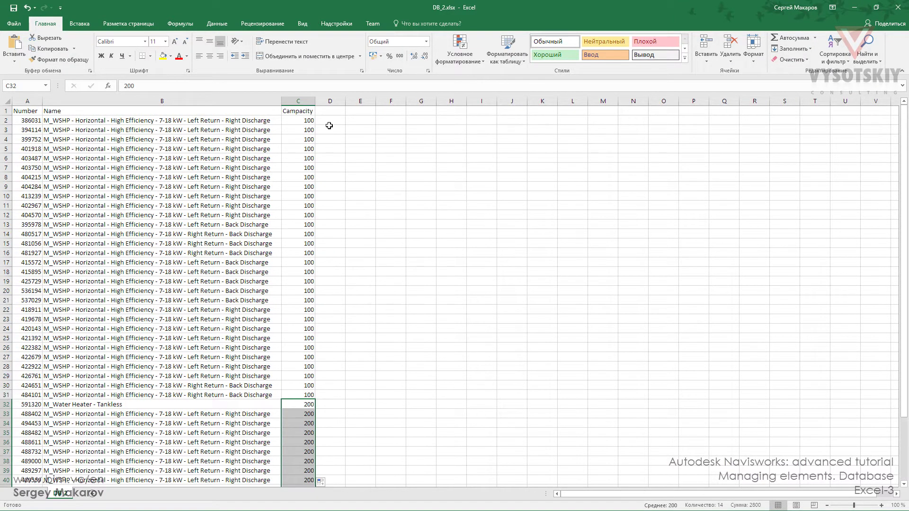
- Add a column header "Status" in D1 and fill D2 through D23 with "on site"
left_click(330, 111)
type("Status")
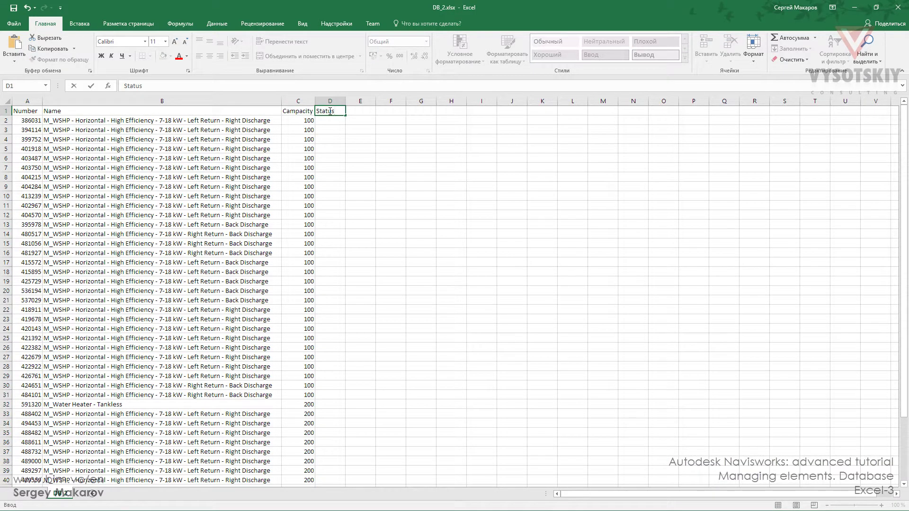
key("Return")
type("on")
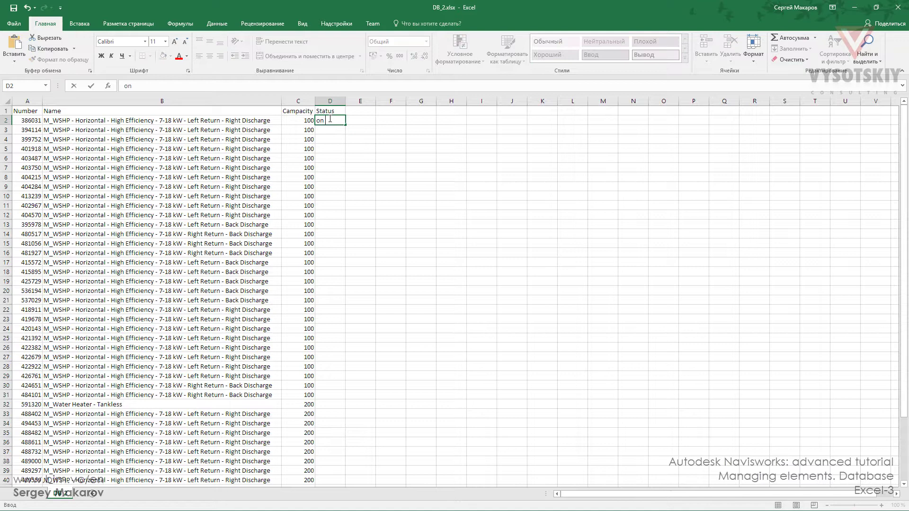
type(" site")
key("Return")
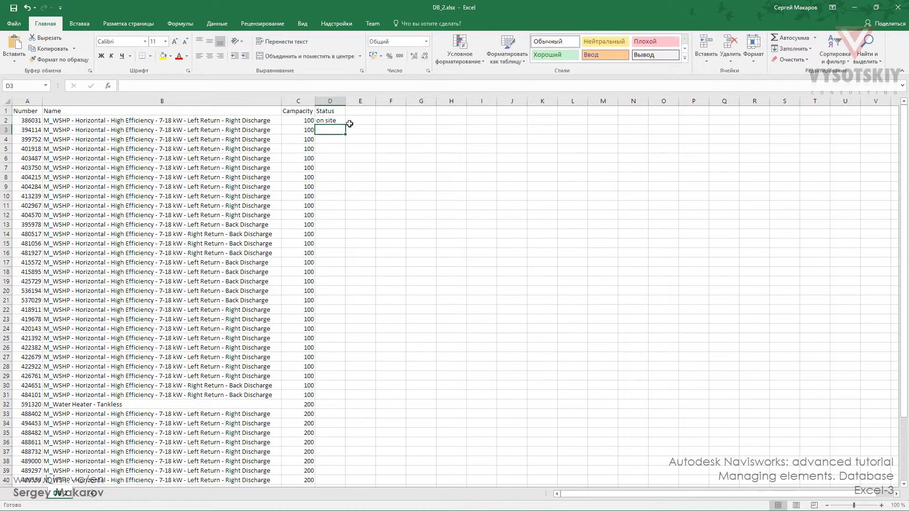
left_click(331, 121)
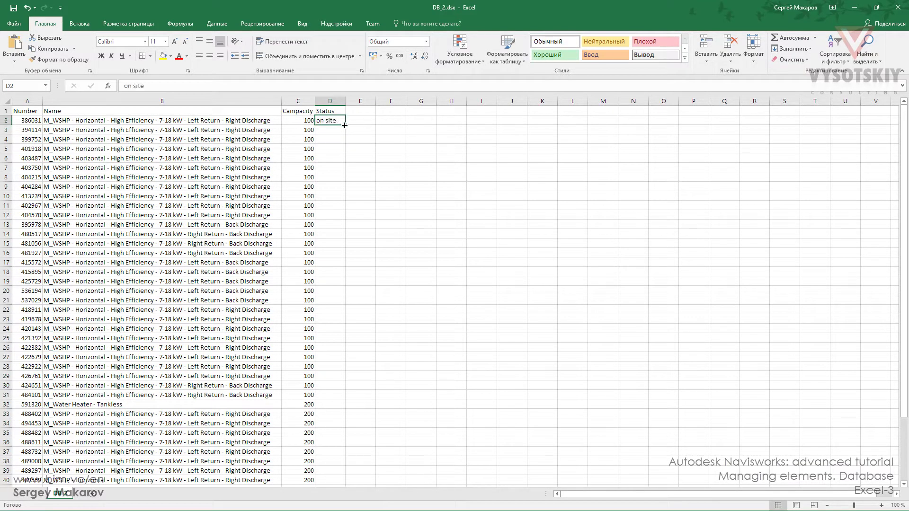
left_click_drag(345, 125, 314, 335)
- Fill the Status column from D24 through D39 with "constructed"
left_click(322, 333)
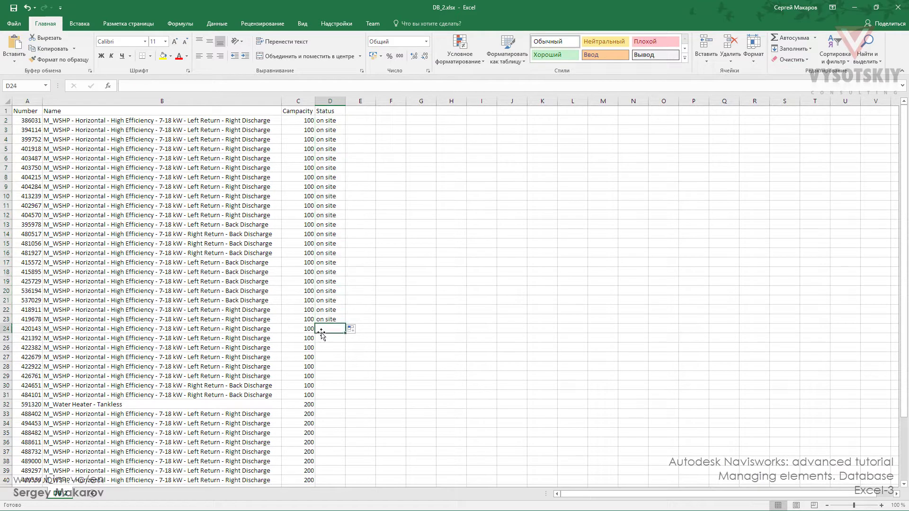
type("constructed")
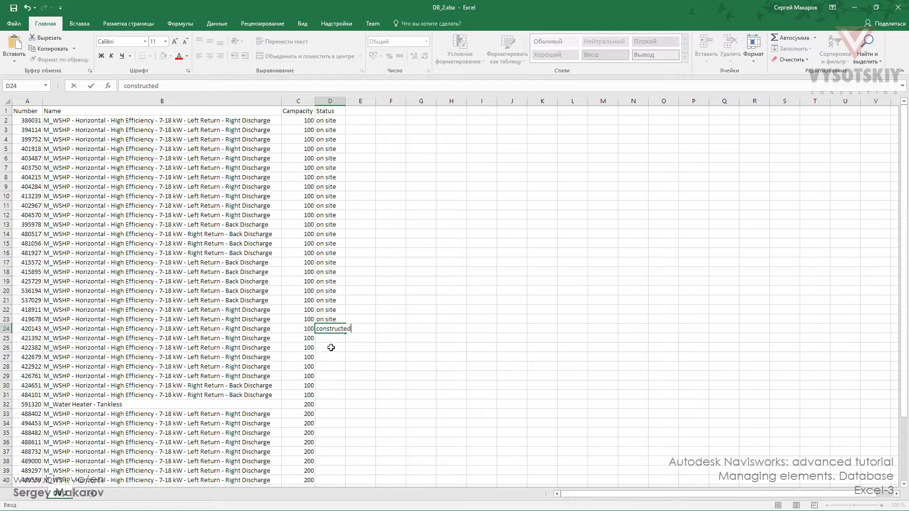
key("ctrl+Return")
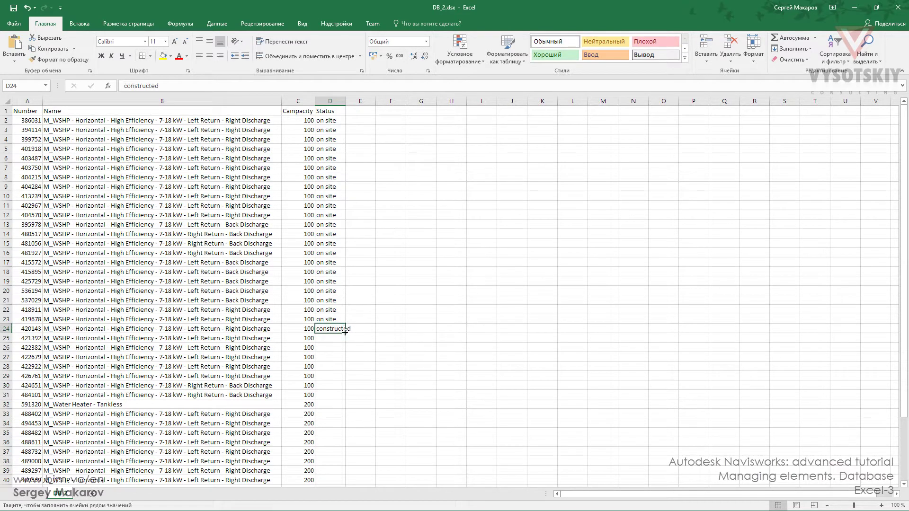
left_click_drag(346, 332, 346, 472)
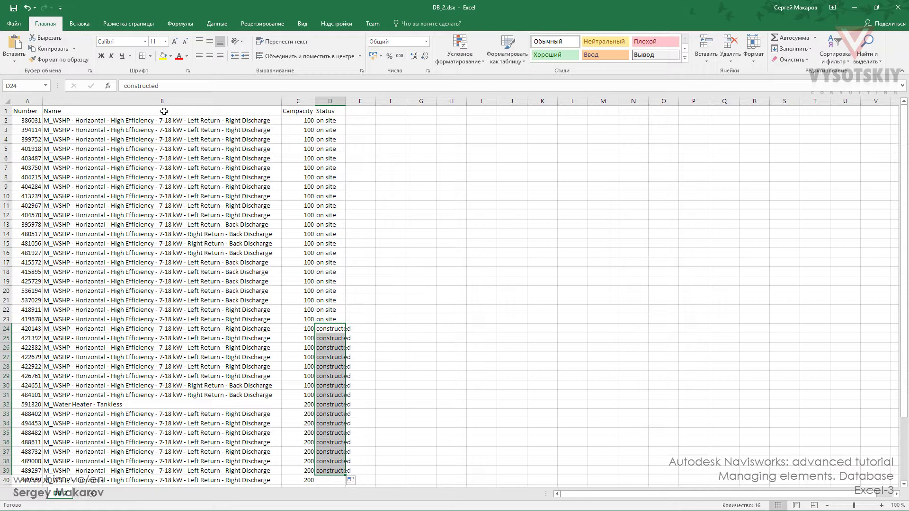
- Save and close the DB_2.xlsx workbook, and return to the Database.nwc model in Navisworks
left_click(13, 8)
left_click(898, 8)
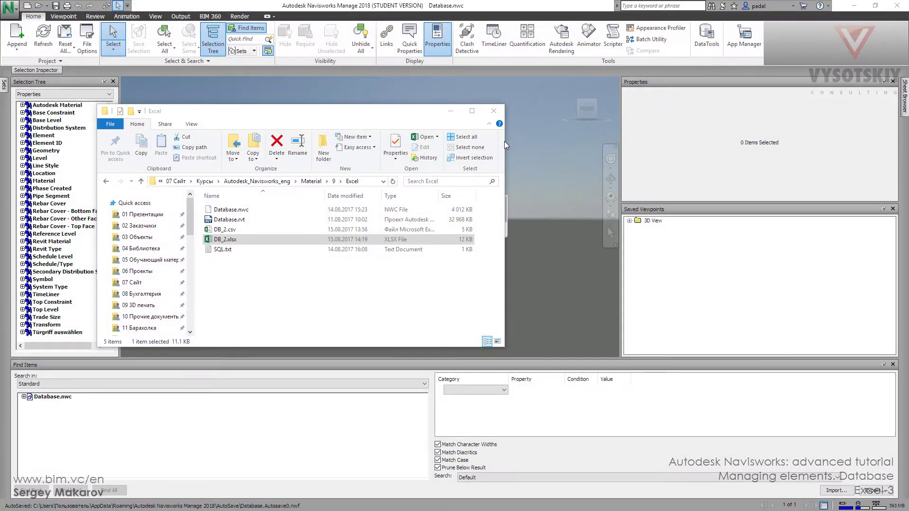
left_click(532, 147)
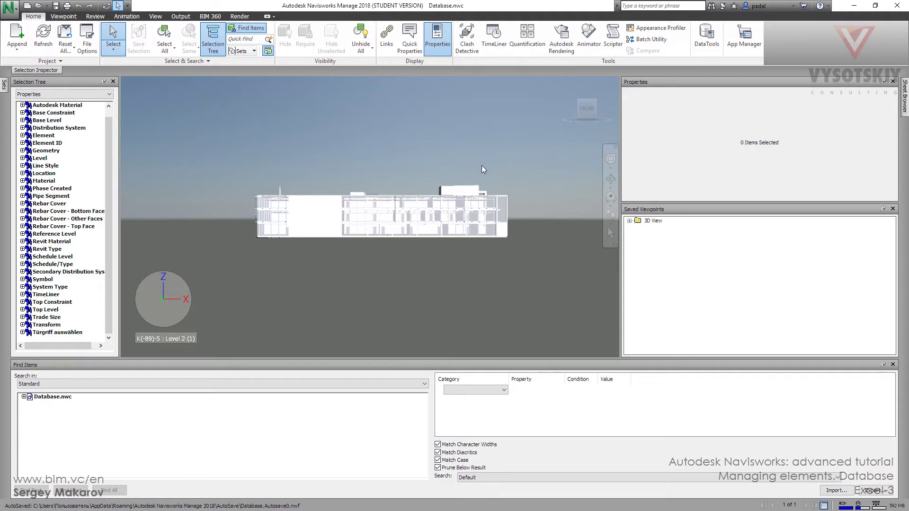
- Add the Campacity field to the DExcel link in DataTools and activate the link
left_click(707, 38)
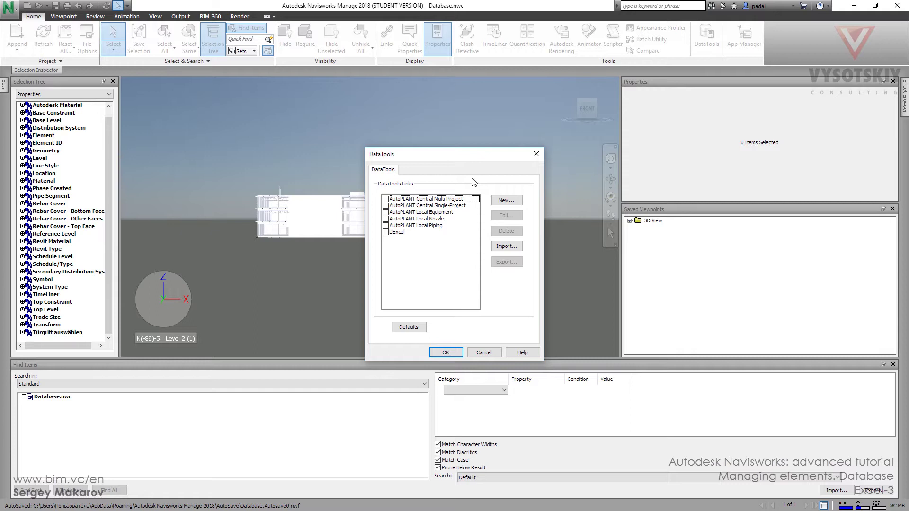
left_click(397, 233)
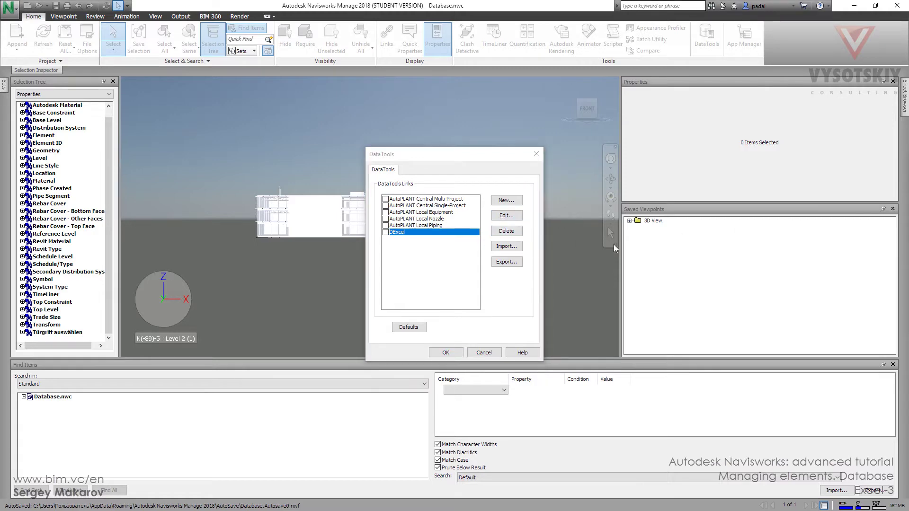
left_click(506, 215)
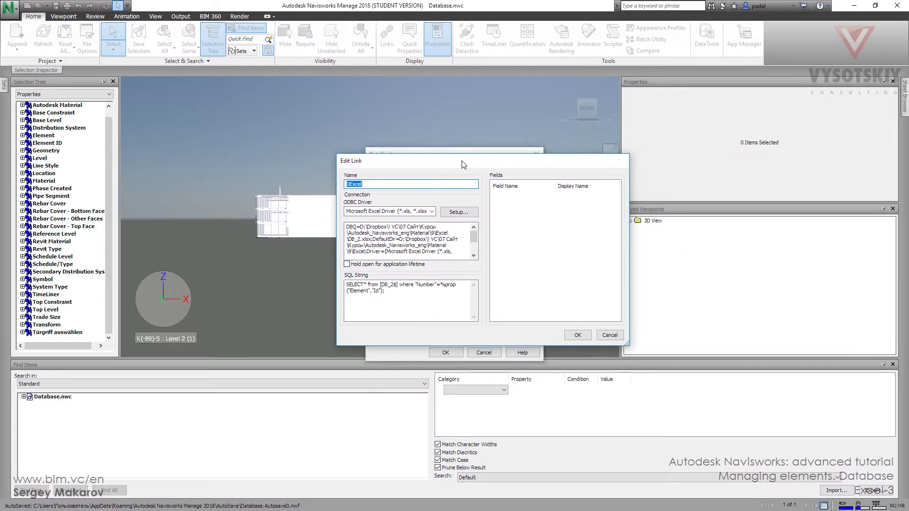
double_click(509, 196)
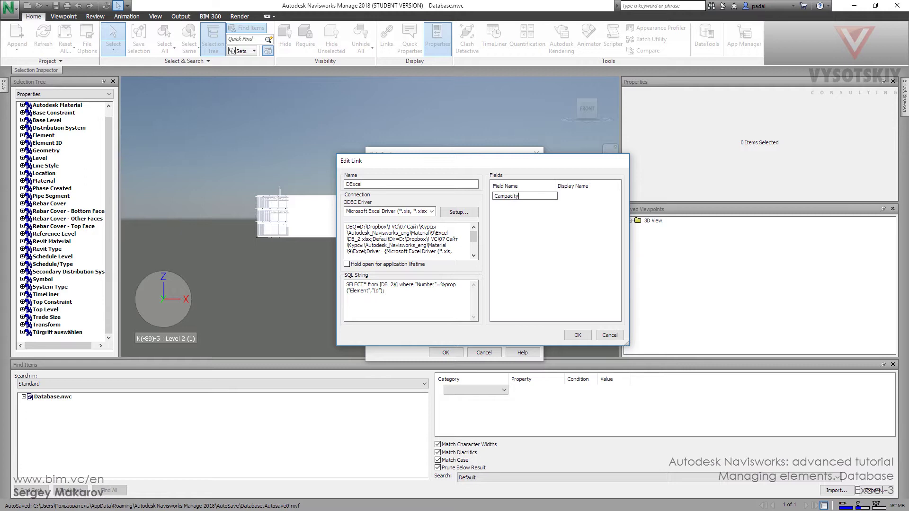
left_click(506, 209)
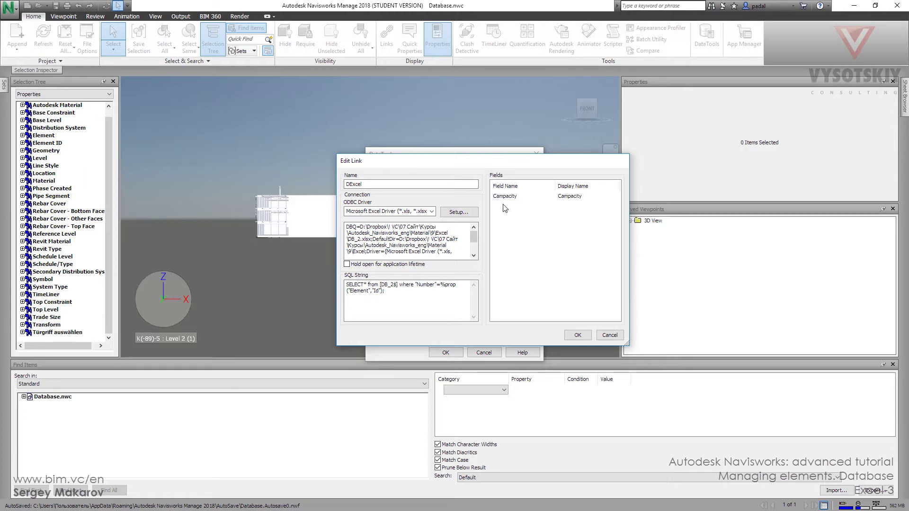
left_click(504, 205)
left_click(579, 335)
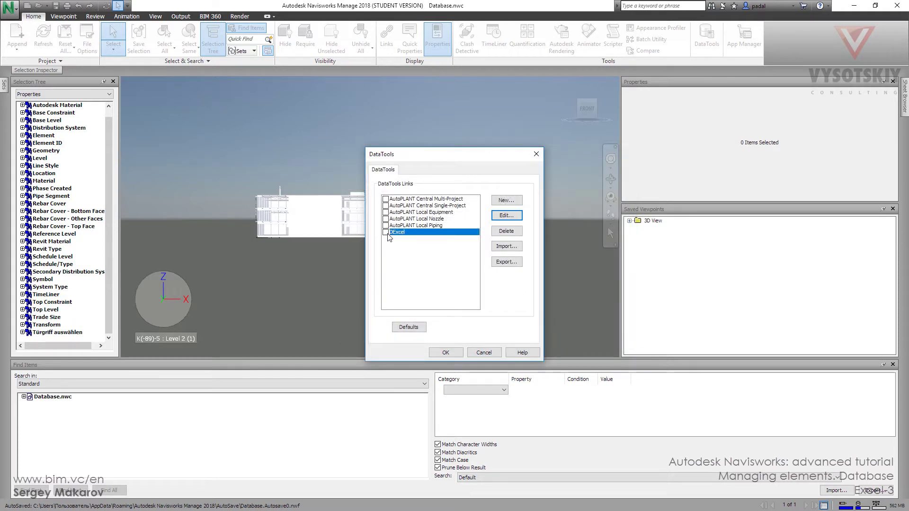
left_click(386, 232)
left_click(447, 351)
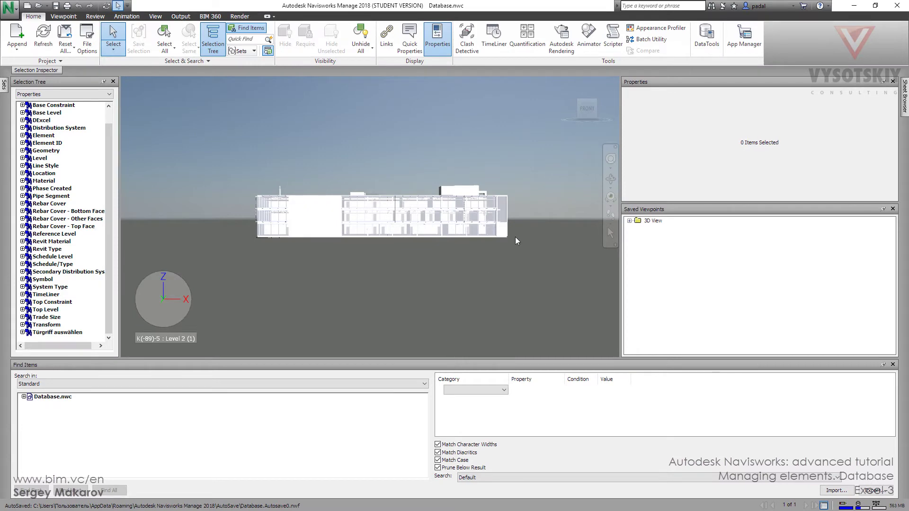
- Save the model as Database.nwf in the Excel folder
middle_click_drag(515, 237, 423, 234, "shift")
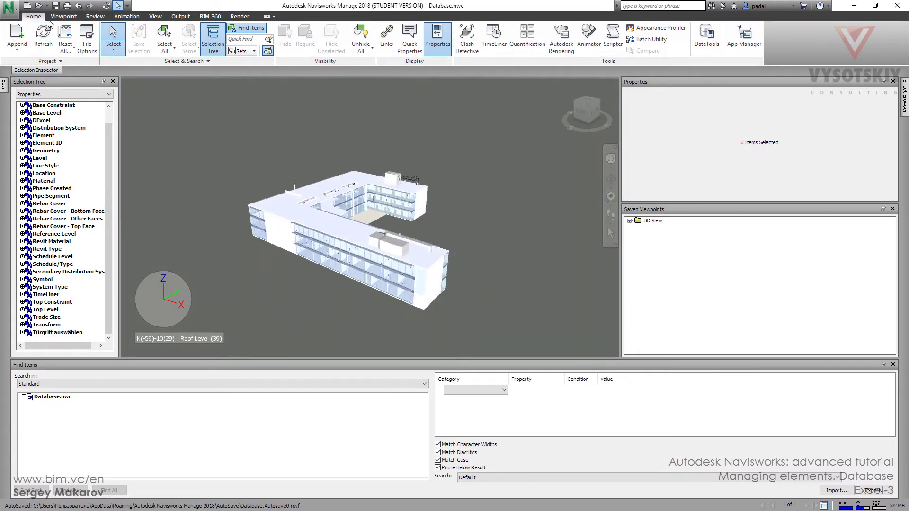
left_click(57, 7)
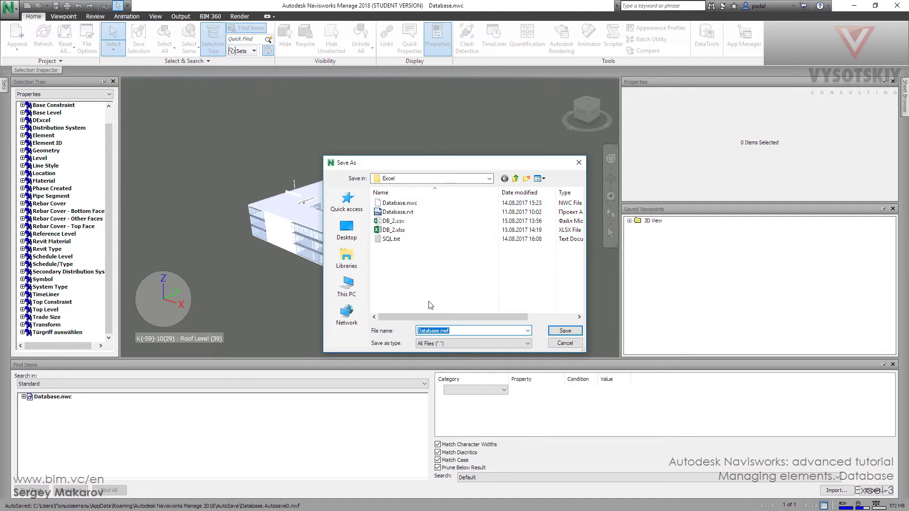
left_click(555, 331)
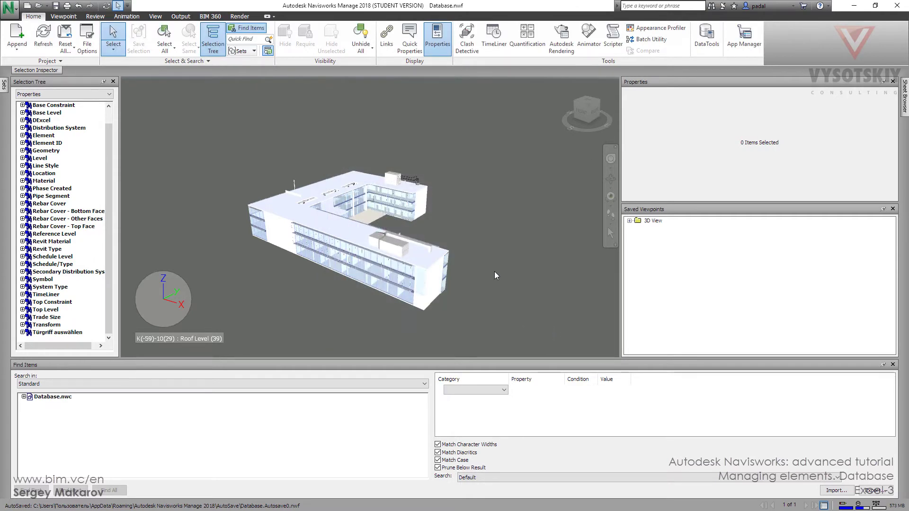
middle_click_drag(494, 271, 365, 254, "shift")
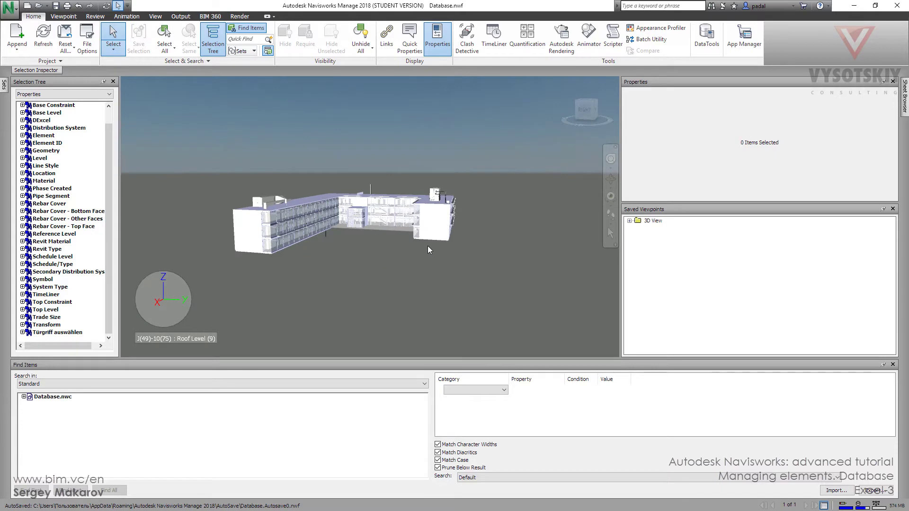
middle_click_drag(427, 246, 554, 259, "shift")
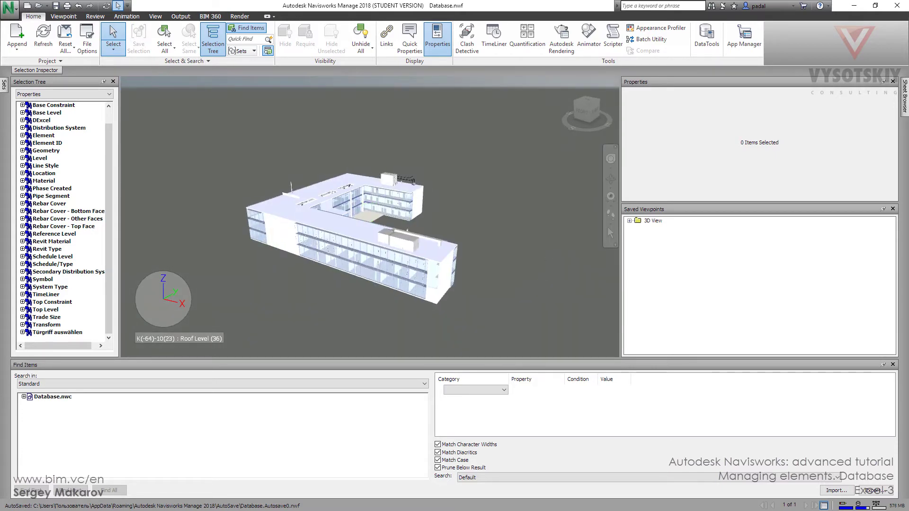
- Switch to the DB_2.xlsx workbook in Excel, get the element number from cell A2, and close the workbook without saving
key("alt+Tab")
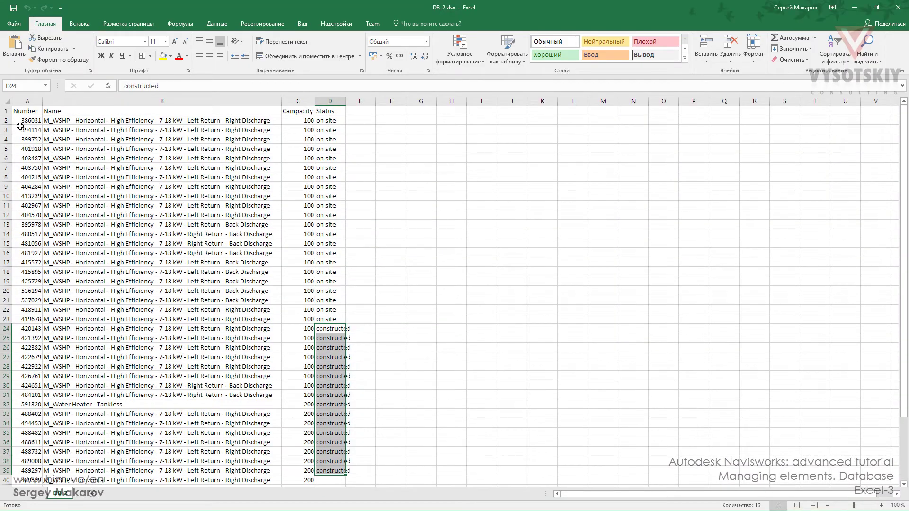
left_click(26, 120)
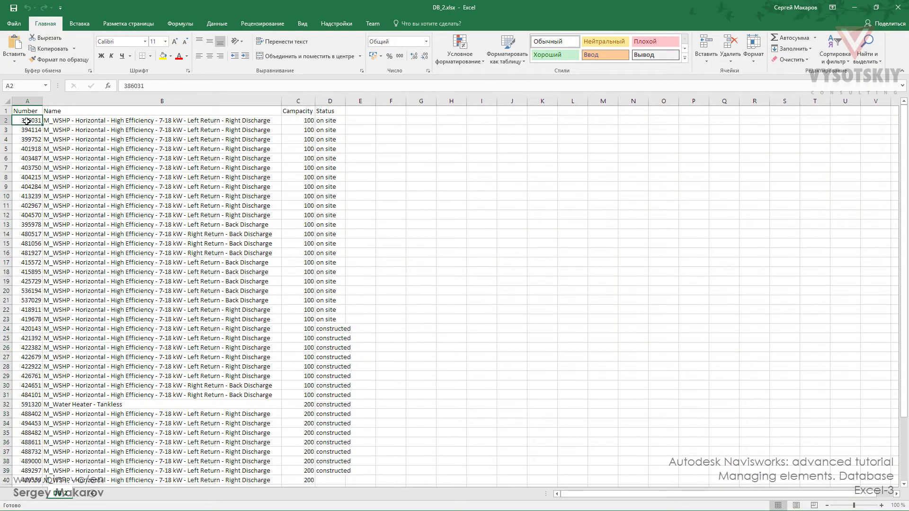
double_click(26, 120)
double_click(27, 120)
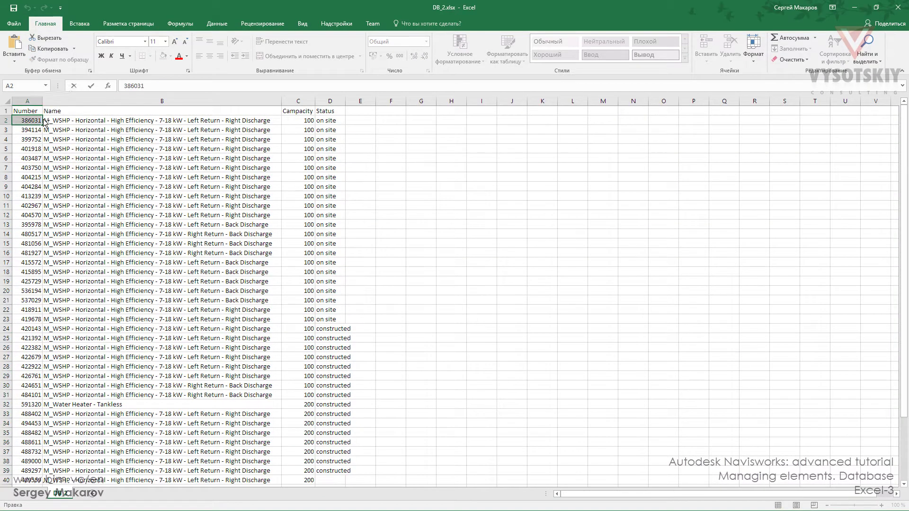
left_click(898, 7)
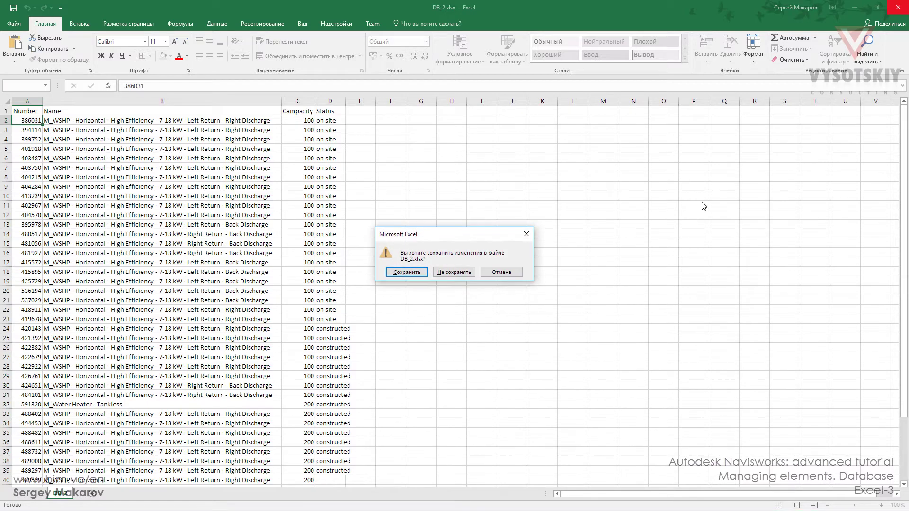
left_click(443, 274)
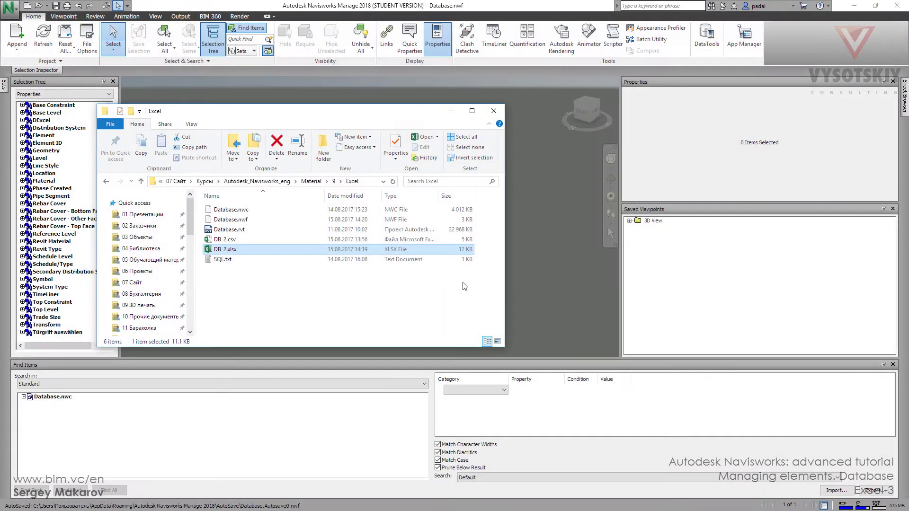
- Start a Find Items condition in Navisworks with the category Element and the property Id
left_click(504, 390)
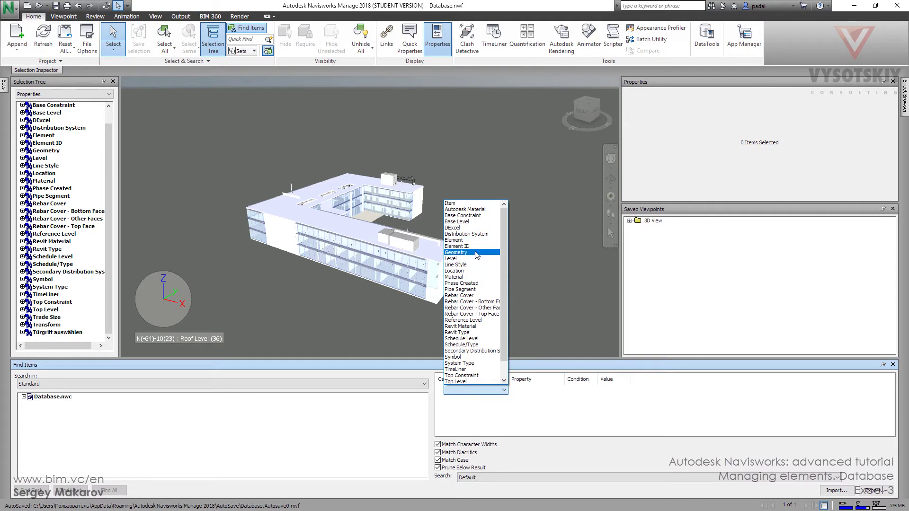
left_click(473, 240)
left_click(550, 390)
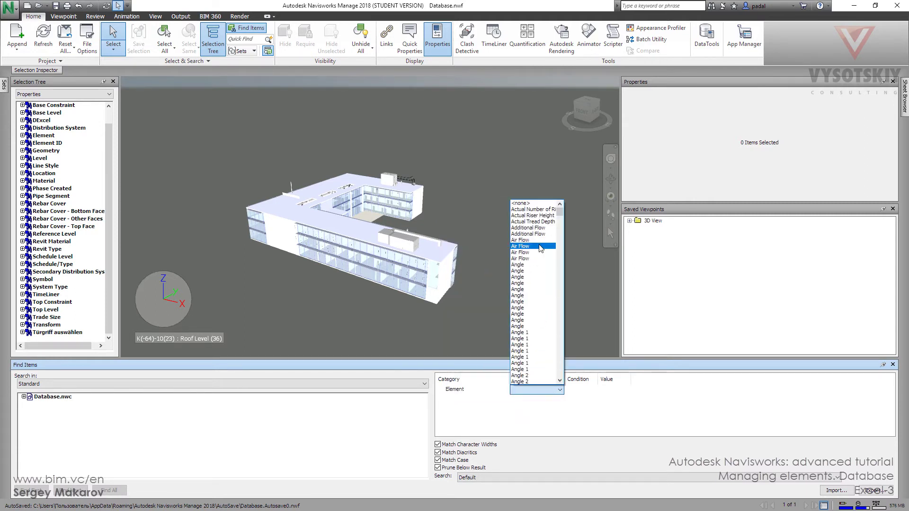
scroll(539, 284, "down", 12)
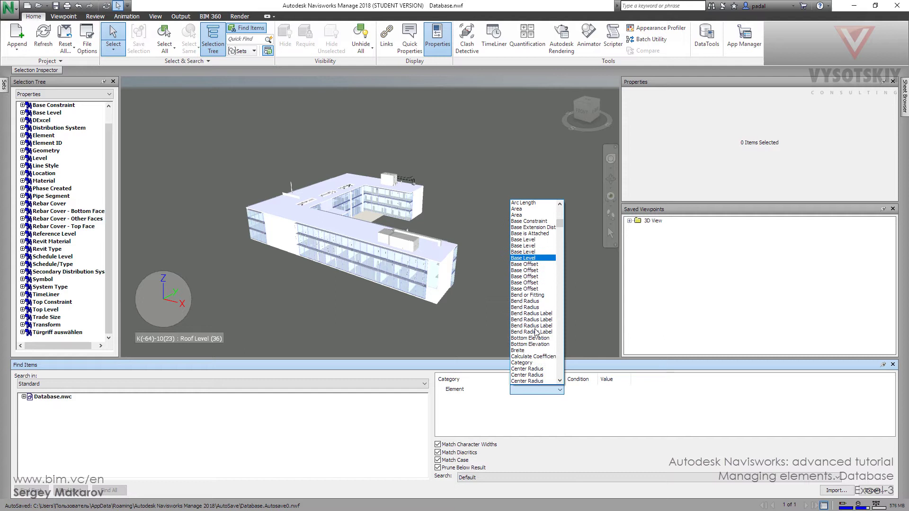
scroll(536, 333, "down", 11)
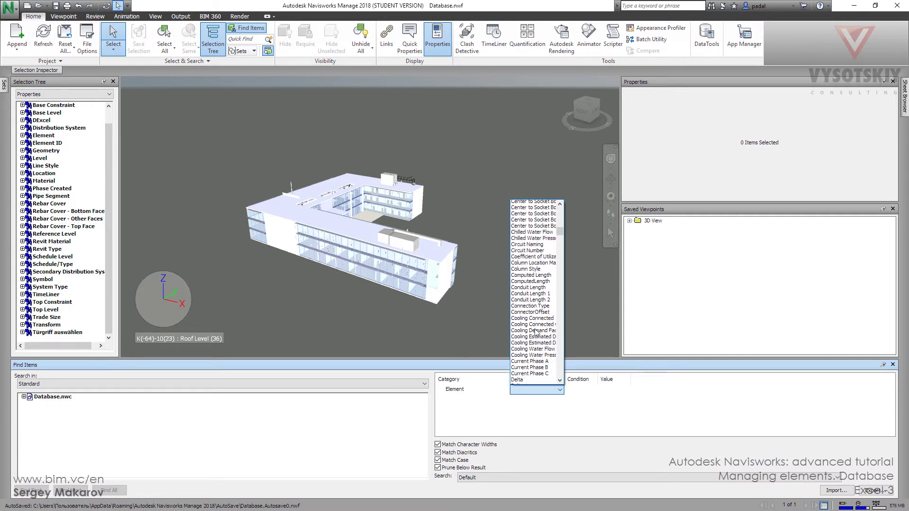
scroll(535, 333, "down", 12)
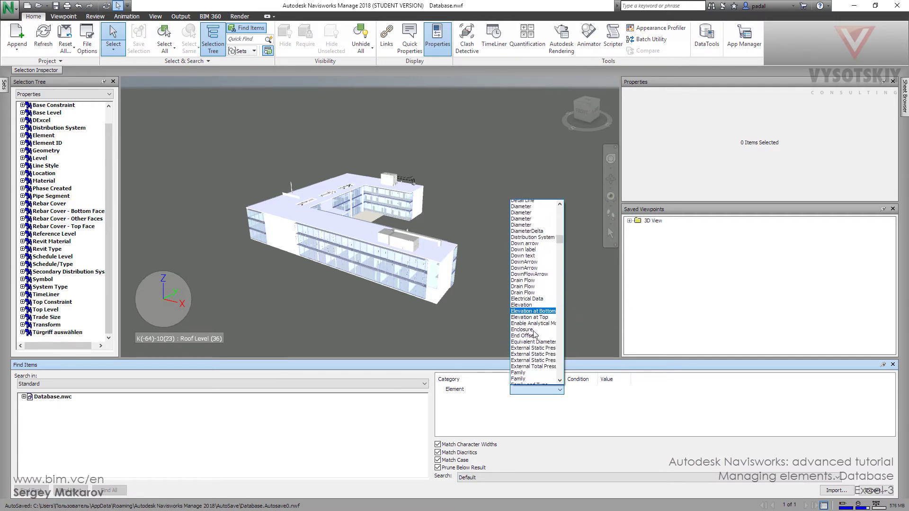
scroll(535, 334, "down", 8)
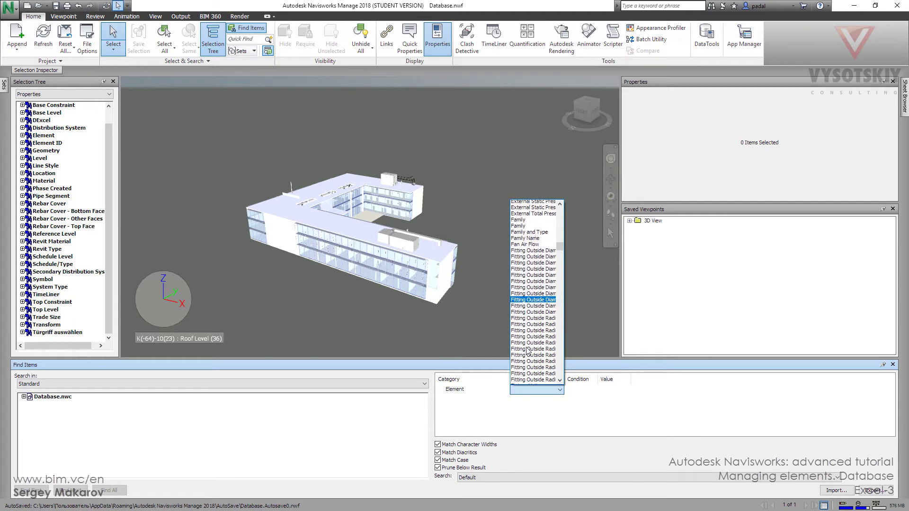
scroll(528, 352, "down", 10)
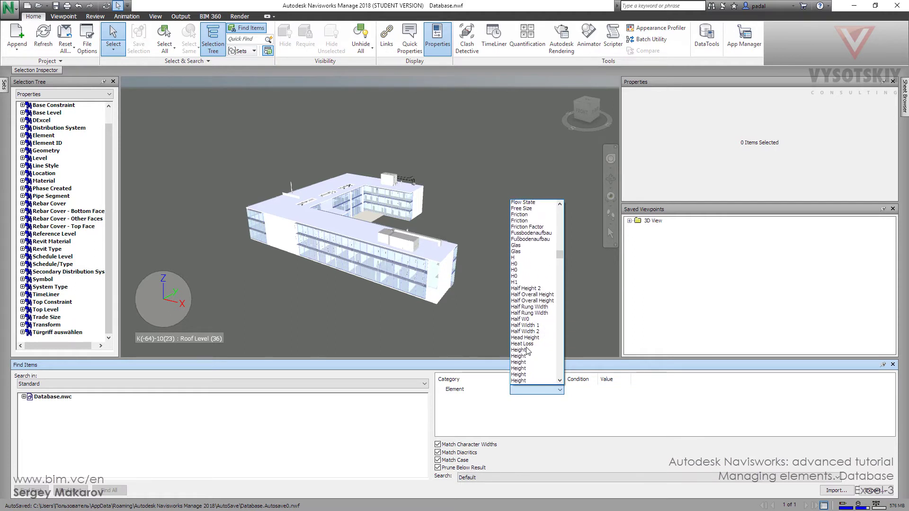
scroll(529, 352, "down", 10)
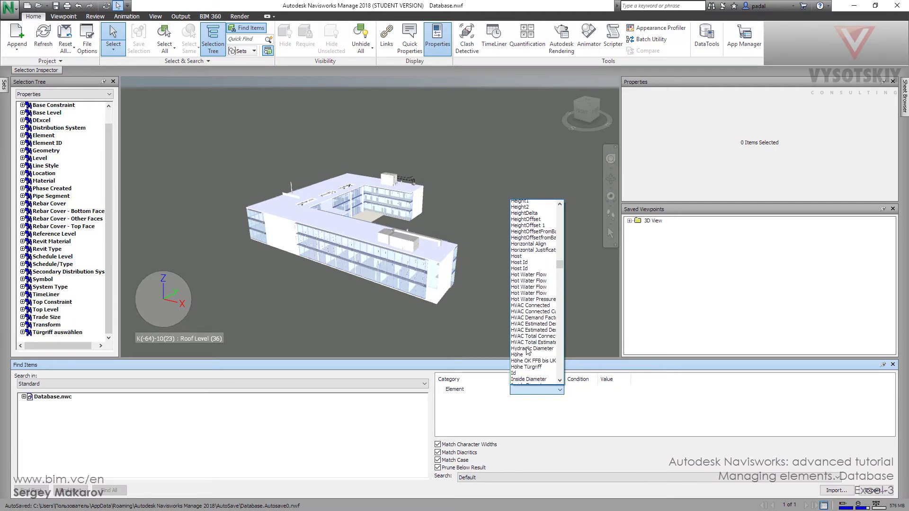
scroll(528, 352, "down", 5)
left_click(523, 258)
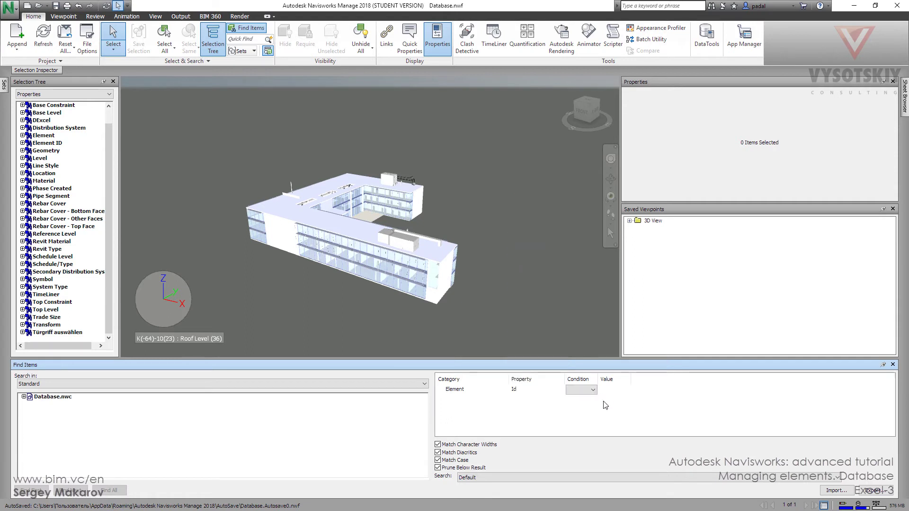
- Set the Id condition to equal 386031 and find all matching items
left_click(588, 396)
left_click(586, 396)
left_click(613, 390)
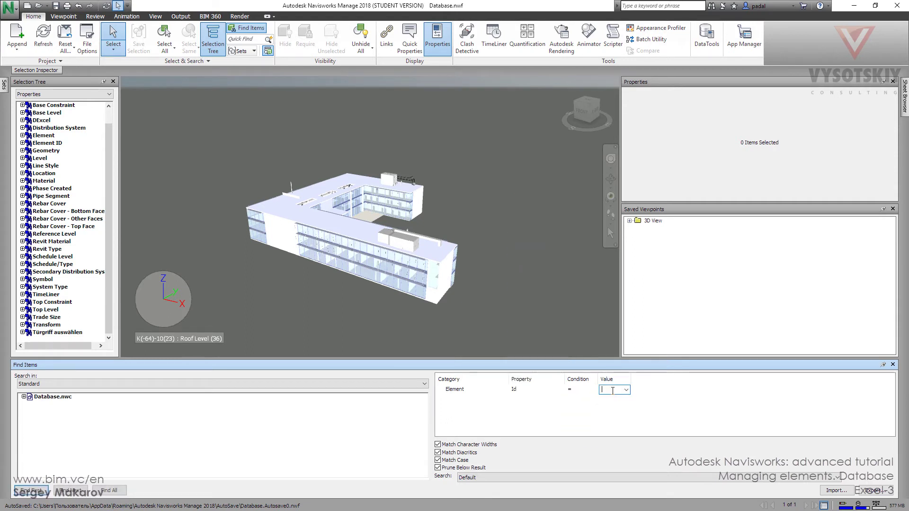
type("386051")
left_click(711, 434)
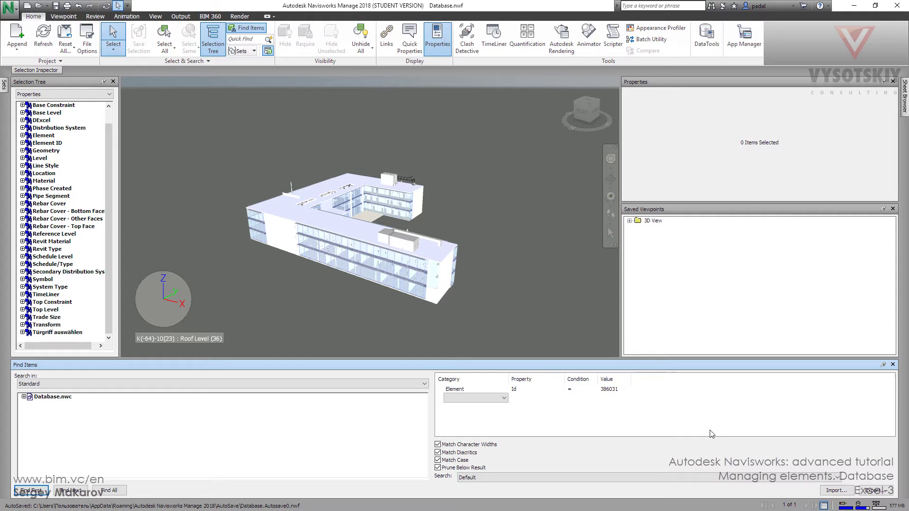
left_click(104, 491)
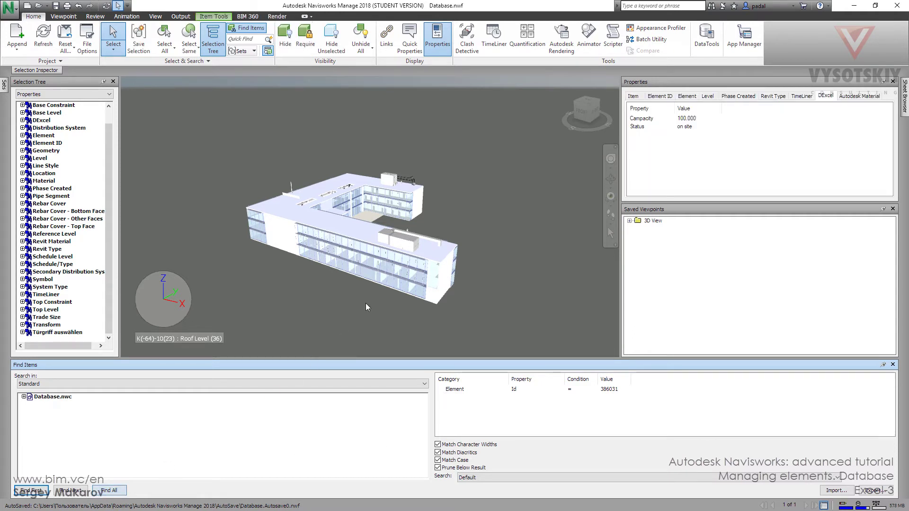
- Hide all unselected elements and check the Campacity and Status of the isolated element in its DExcel properties
left_click(334, 47)
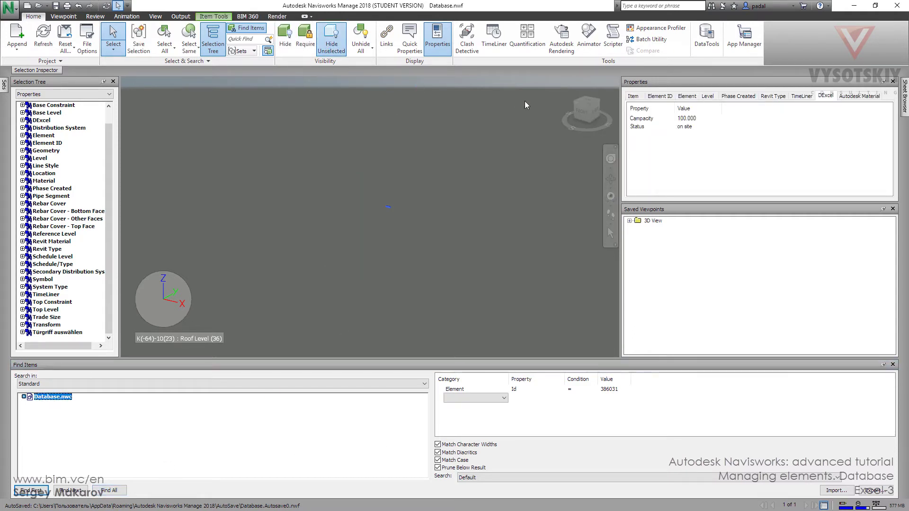
left_click(577, 103)
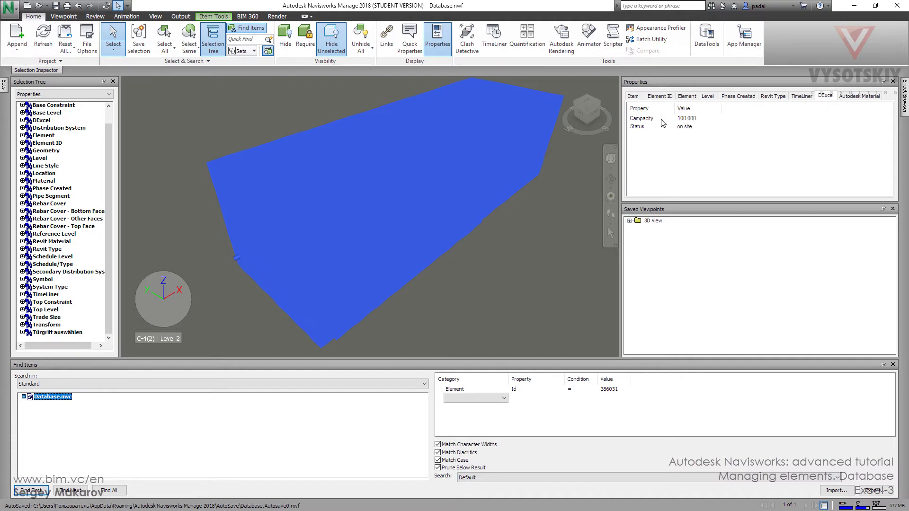
key("Escape")
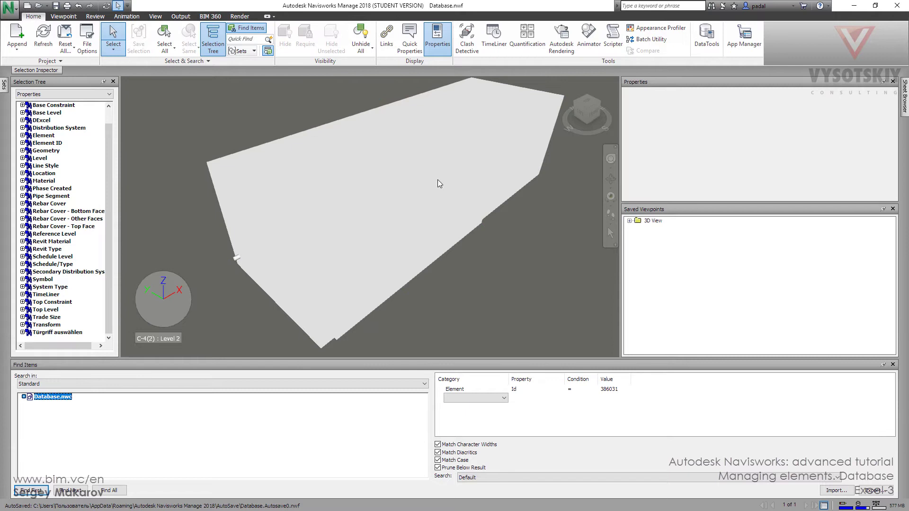
left_click(437, 180)
scroll(502, 230, "down", 5)
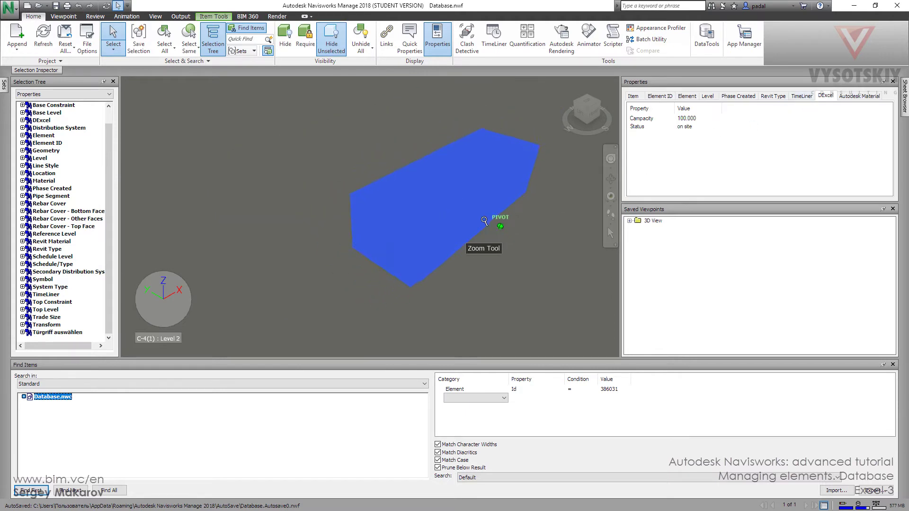
key("Escape")
scroll(425, 203, "down", 3)
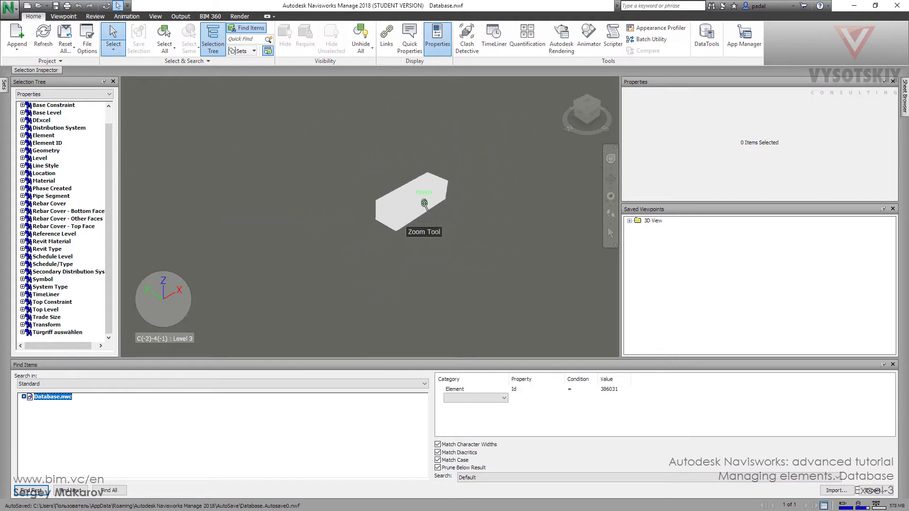
left_click(400, 203)
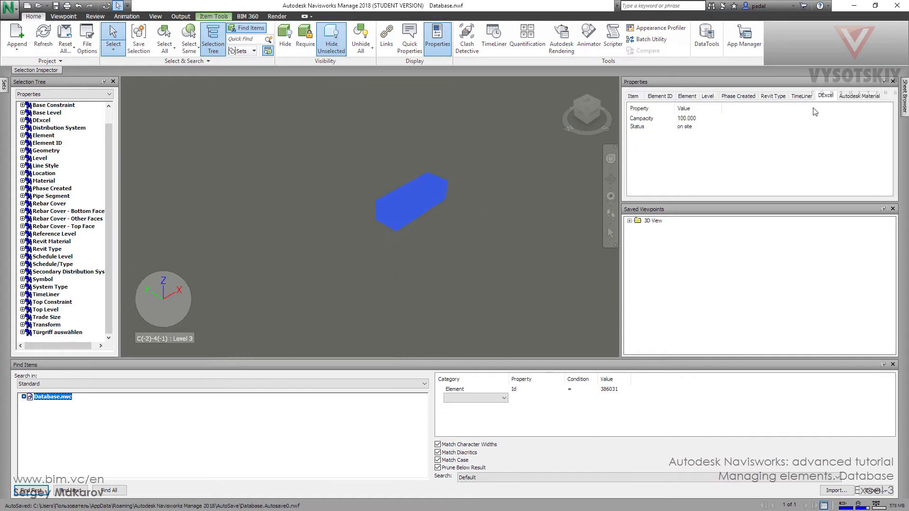
left_click(431, 143)
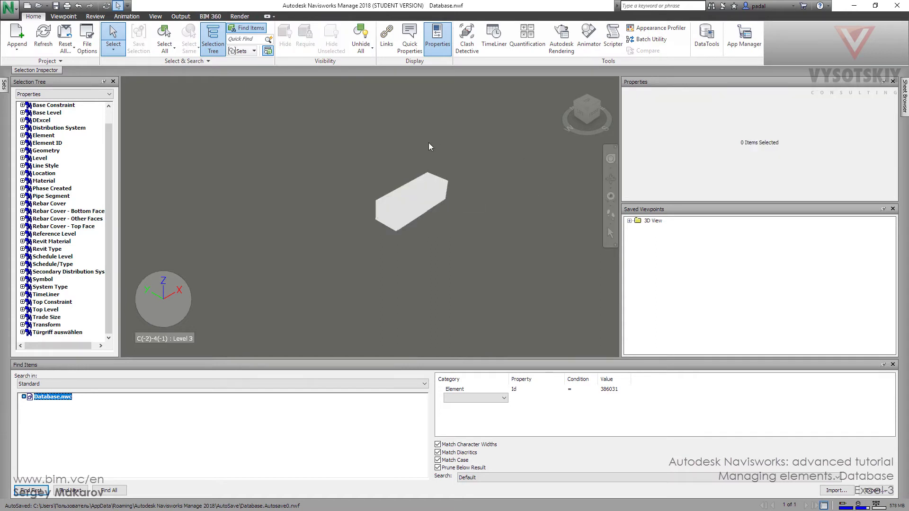
- Replace the Find Items condition with the category DExcel and the property Campacity
left_click(473, 389)
left_click(503, 390)
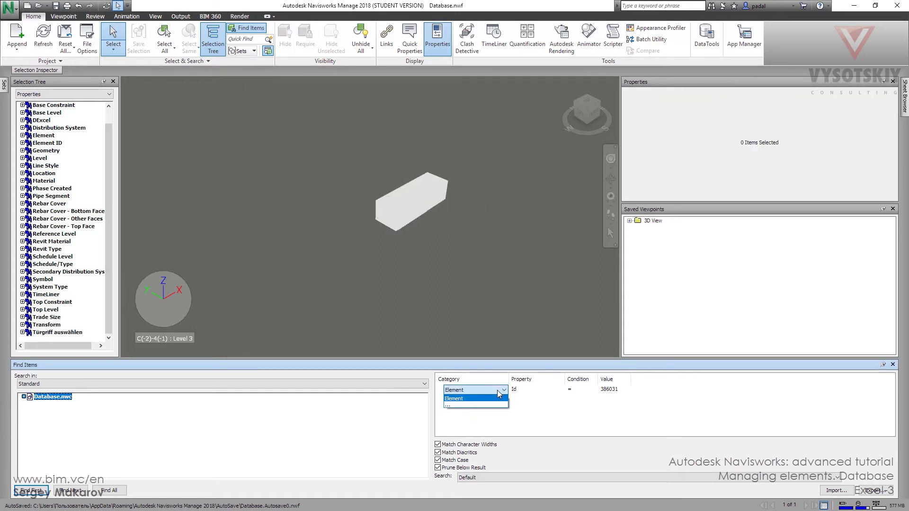
left_click(483, 406)
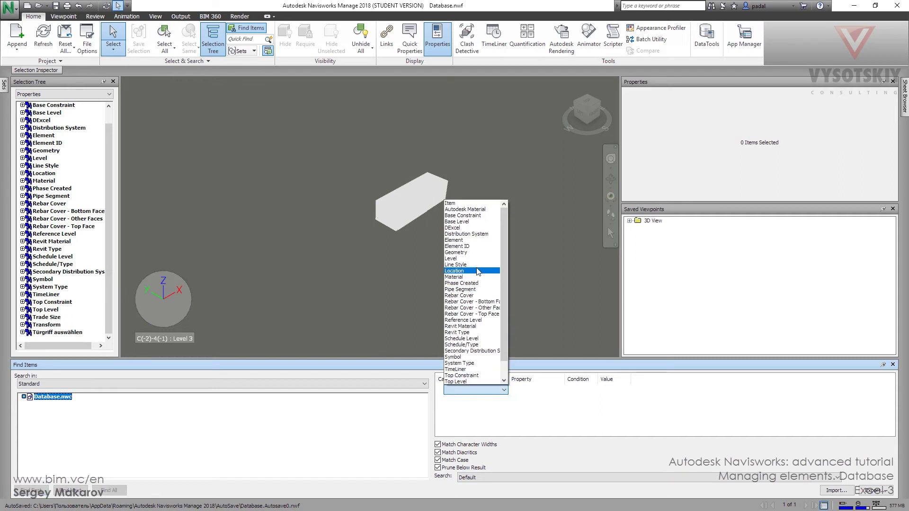
left_click(452, 228)
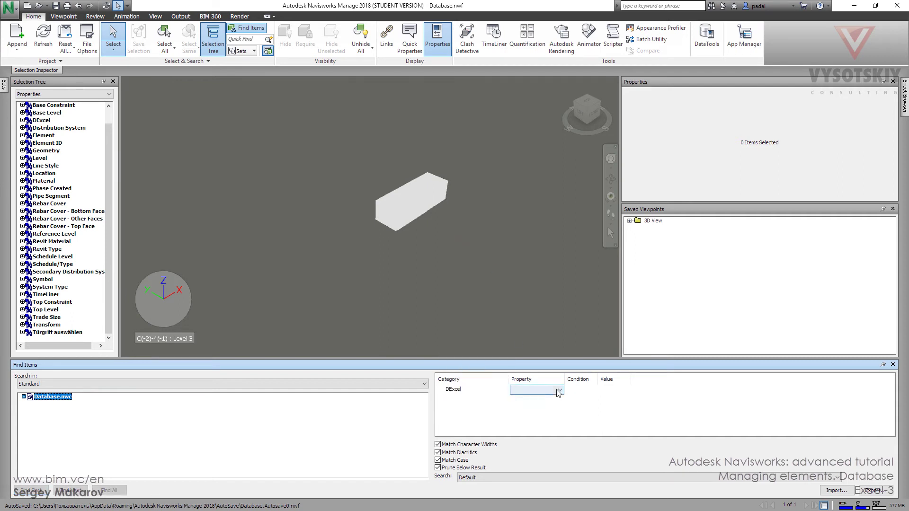
left_click(559, 391)
left_click(559, 405)
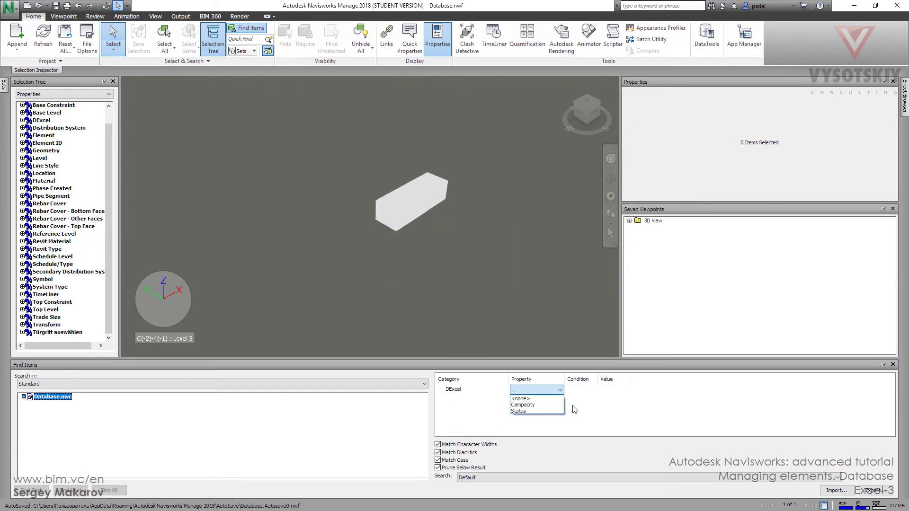
left_click(541, 406)
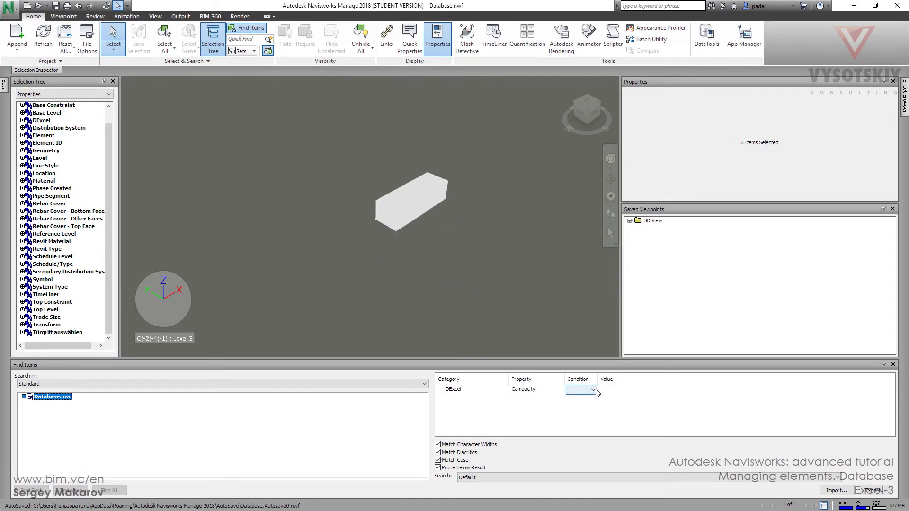
- Set the Campacity condition to equal 100.000, picked from the values found in the model
left_click(593, 390)
left_click(580, 398)
left_click(626, 391)
left_click(626, 390)
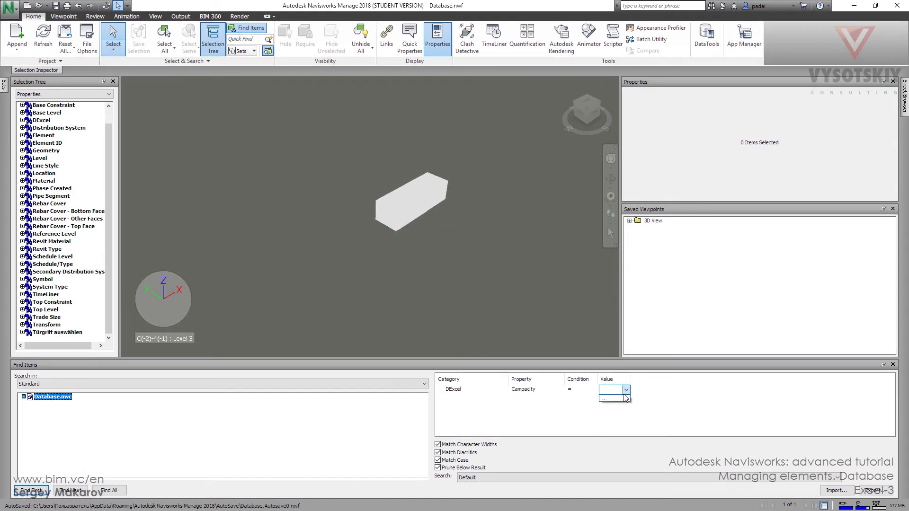
left_click(623, 398)
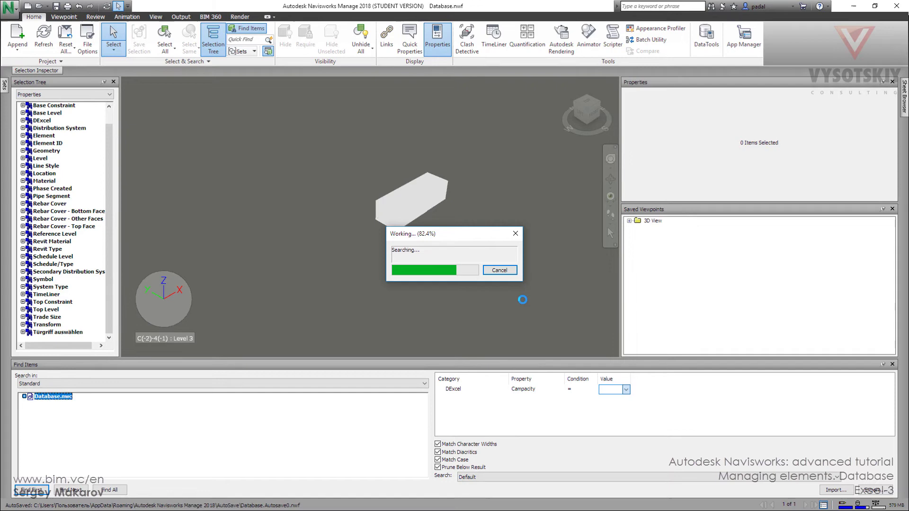
left_click(608, 389)
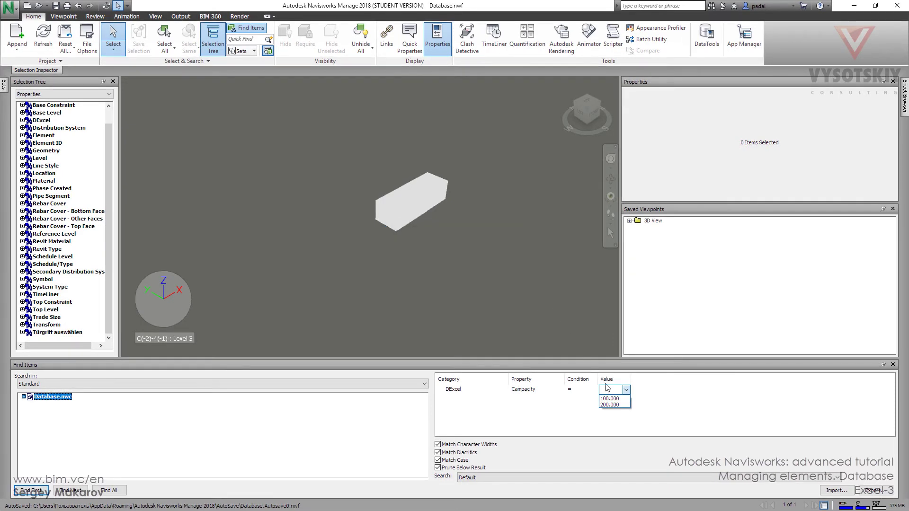
left_click(615, 402)
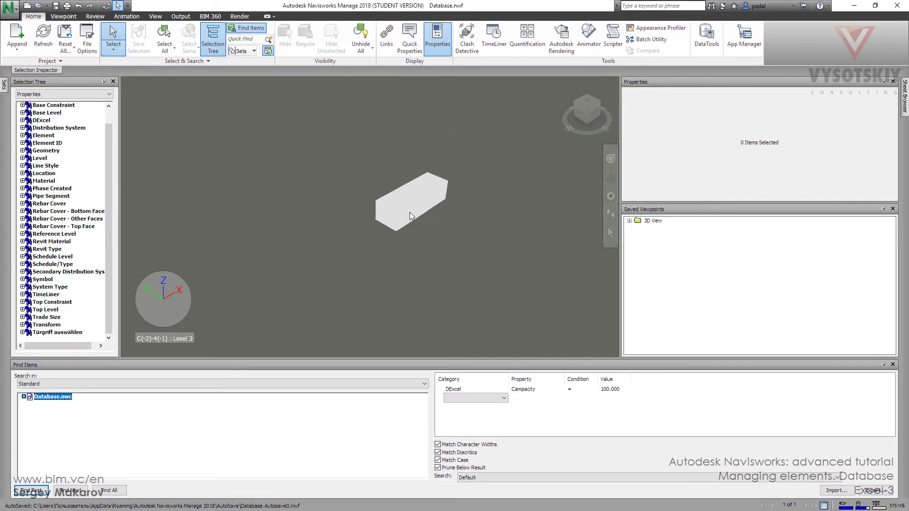
- Find all elements matching the Campacity condition and unhide the whole model
left_click(110, 491)
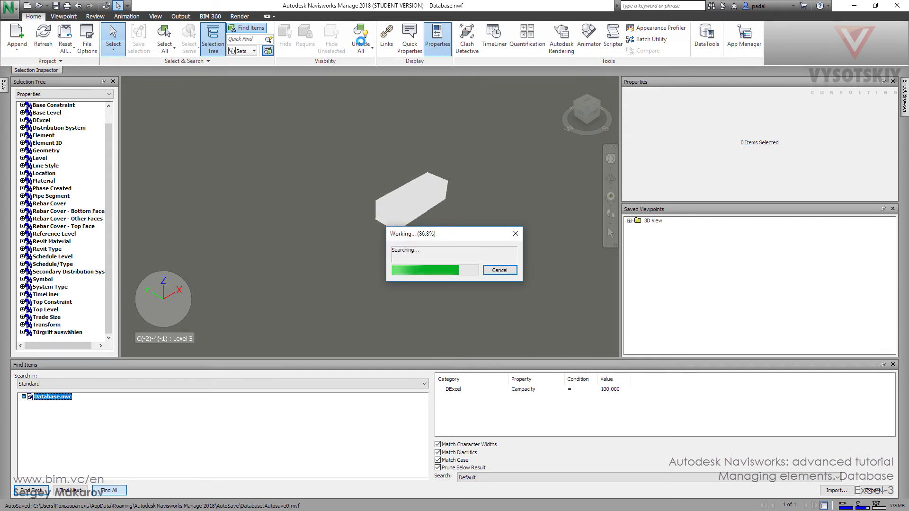
left_click(361, 38)
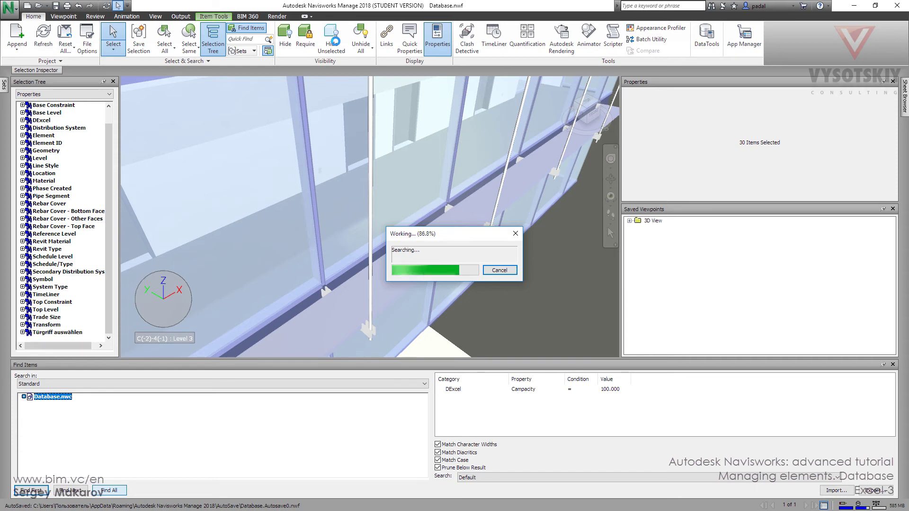
- Hide everything except the elements found with the Campacity condition
left_click(338, 40)
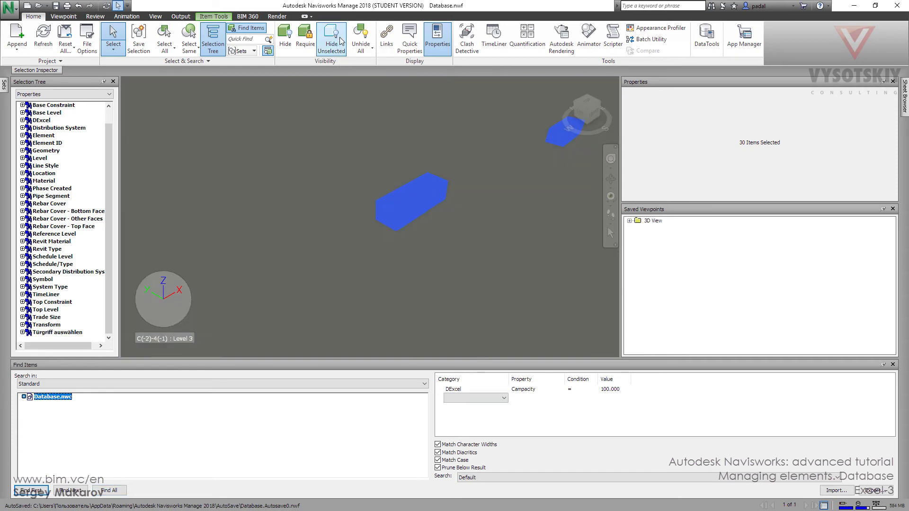
scroll(434, 173, "down", 5)
scroll(433, 179, "down", 5)
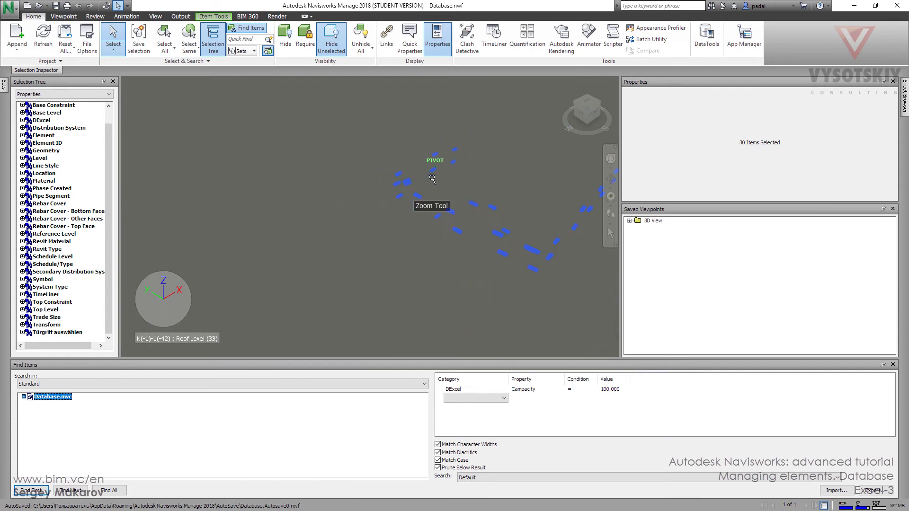
scroll(417, 199, "up", 2)
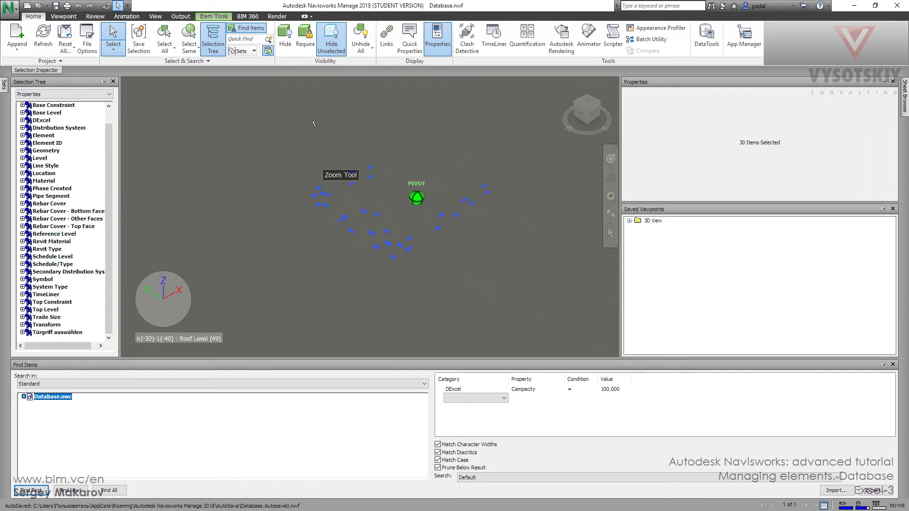
- Save the current Campacity search as a search set named 1 and clear the selection
left_click(254, 51)
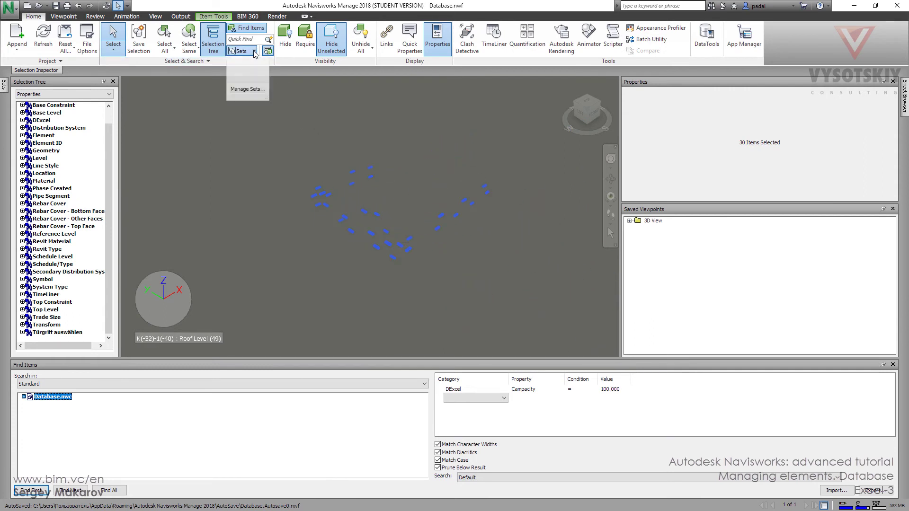
left_click(254, 89)
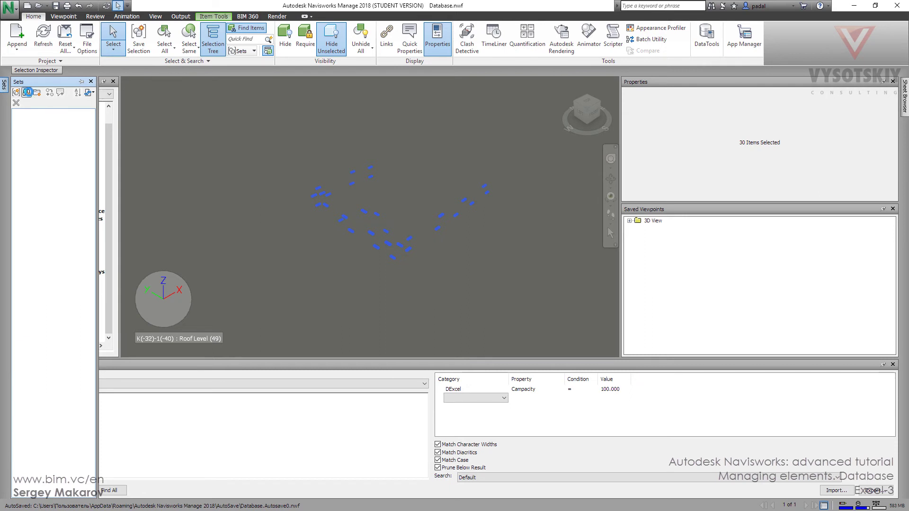
left_click(26, 92)
type("1")
key("Return")
left_click(184, 124)
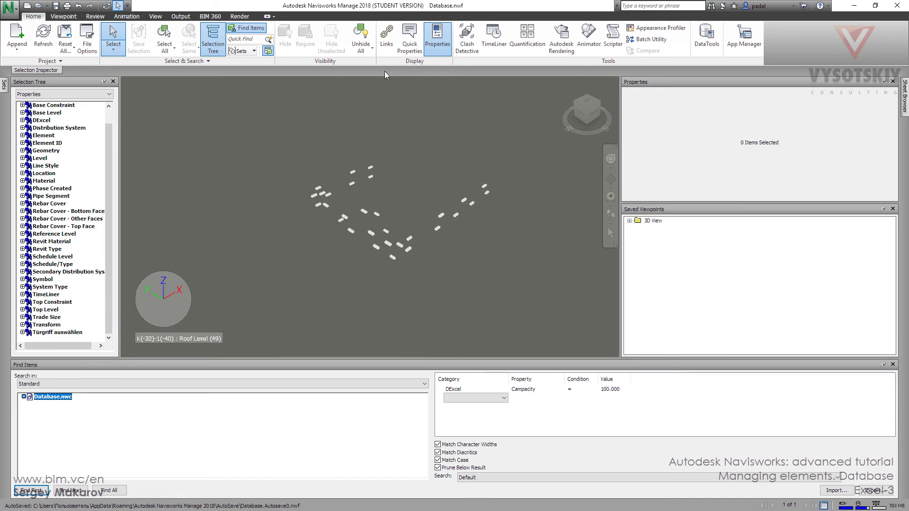
- Delete all existing selectors in the Appearance Profiler
left_click(645, 30)
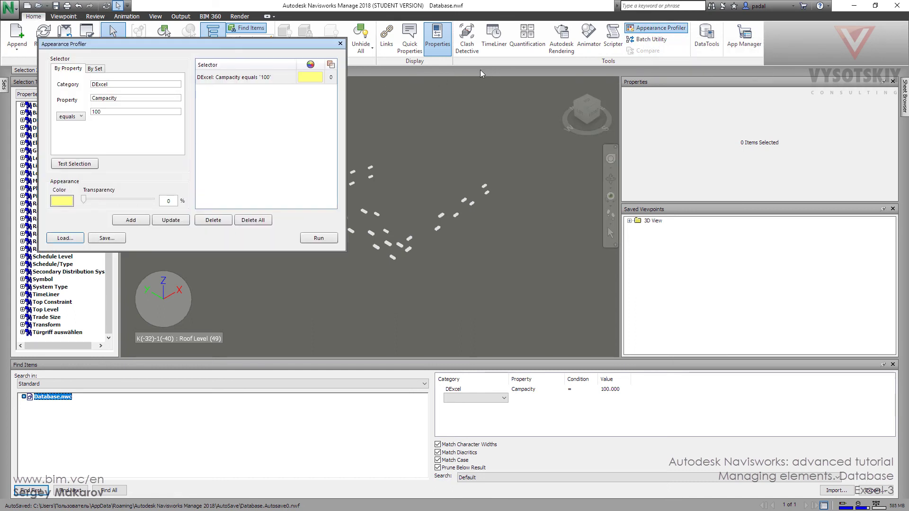
left_click(253, 220)
left_click(440, 295)
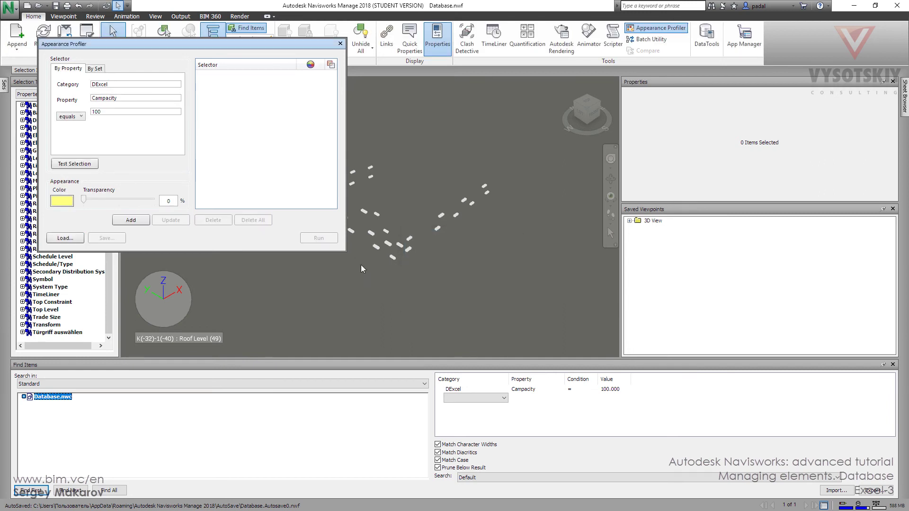
- Color the elements of set 1 yellow at 0% transparency with an Appearance Profiler selector by set, and close the profiler
left_click(96, 69)
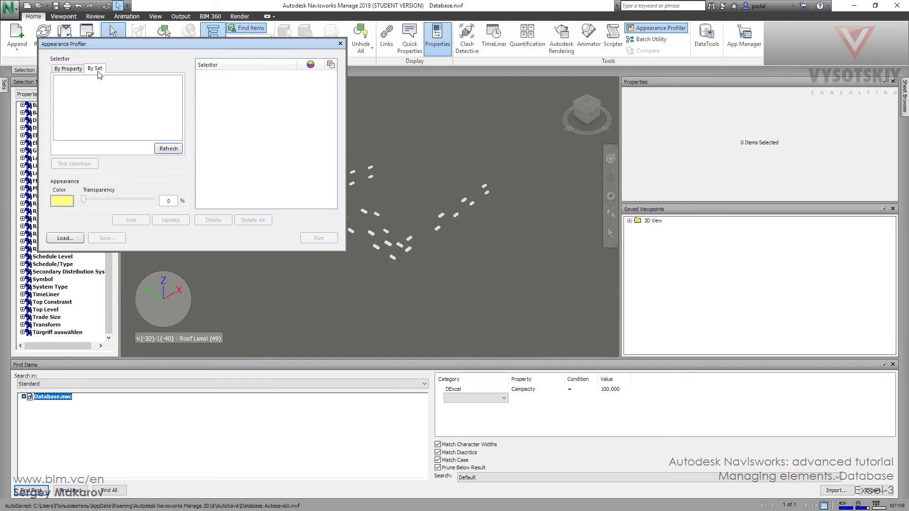
left_click(69, 80)
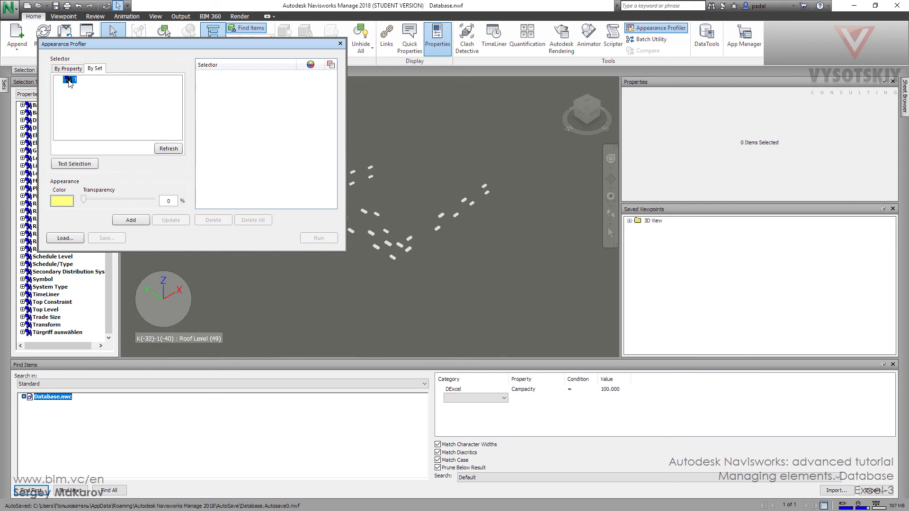
left_click(131, 220)
left_click(317, 238)
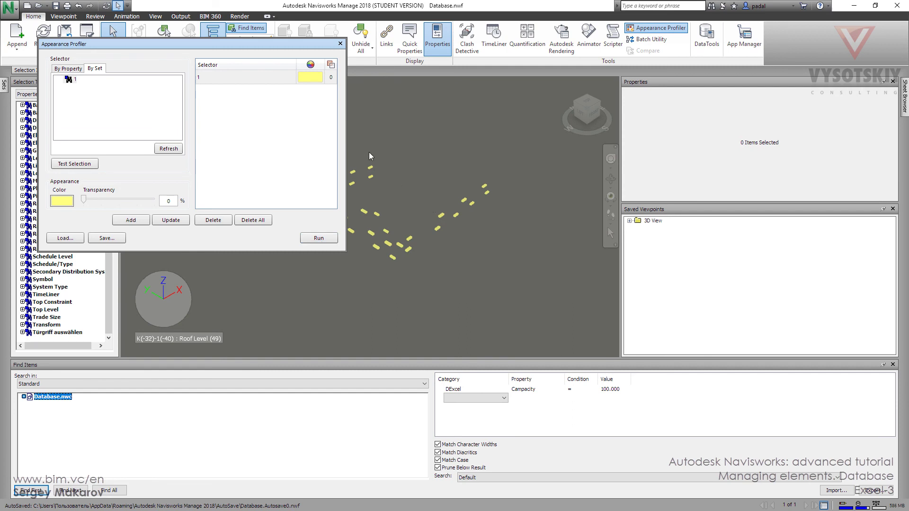
left_click(340, 43)
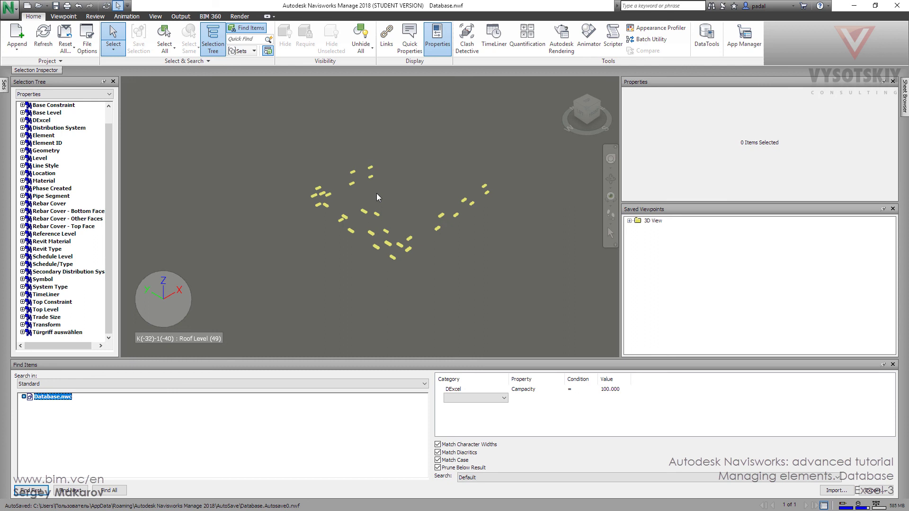
middle_click_drag(377, 195, 399, 204)
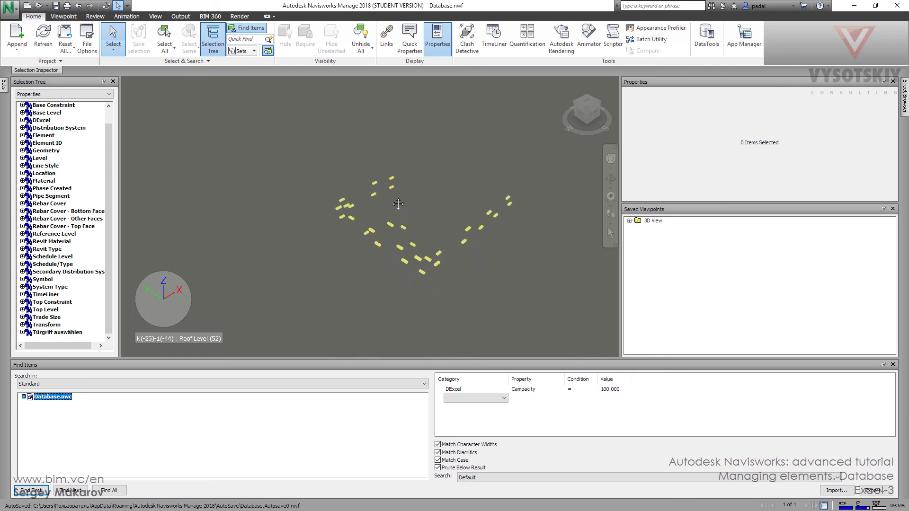
middle_click_drag(425, 244, 442, 211, "shift")
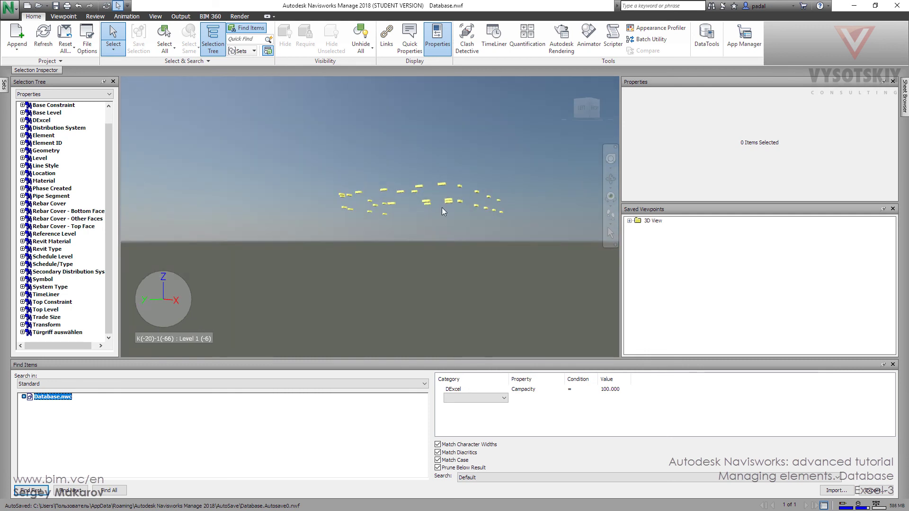